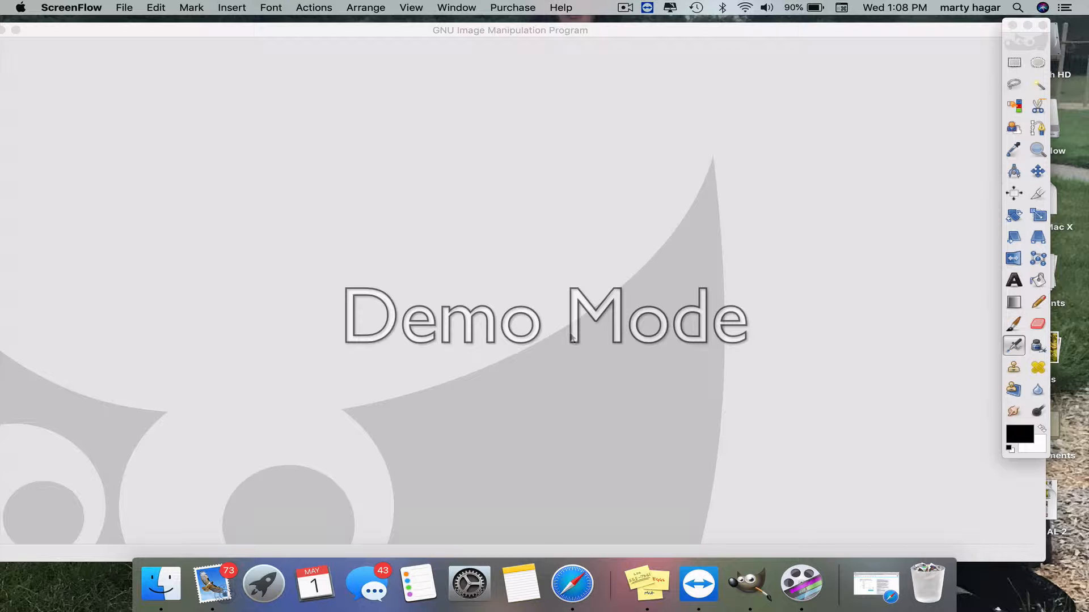
{"action": "left_click", "coordinate": [642, 35]}
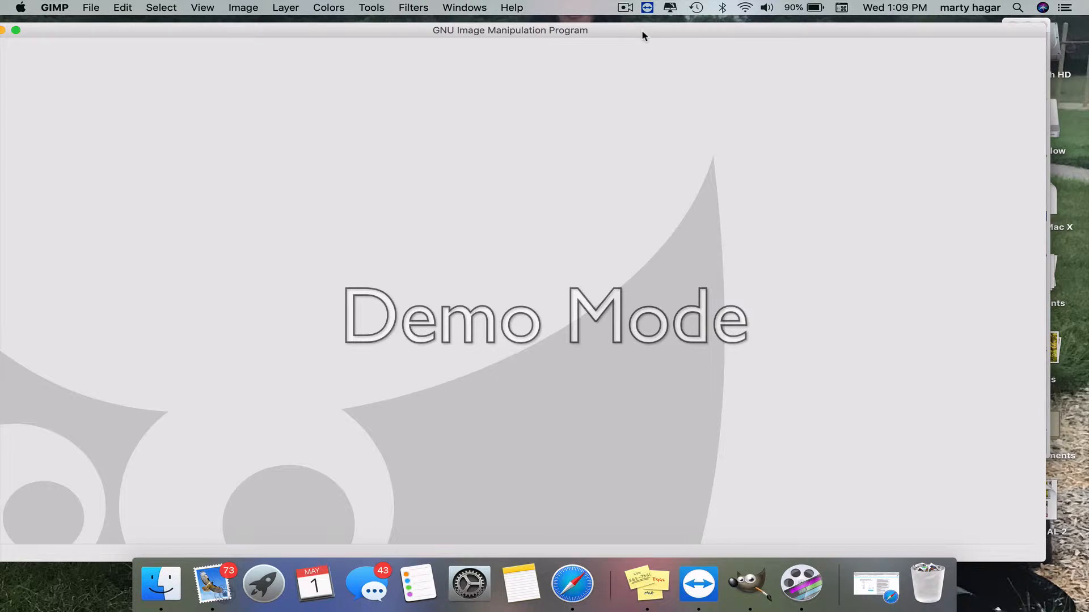
{"action": "left_click_drag", "start_coordinate": [642, 36], "coordinate": [681, 30]}
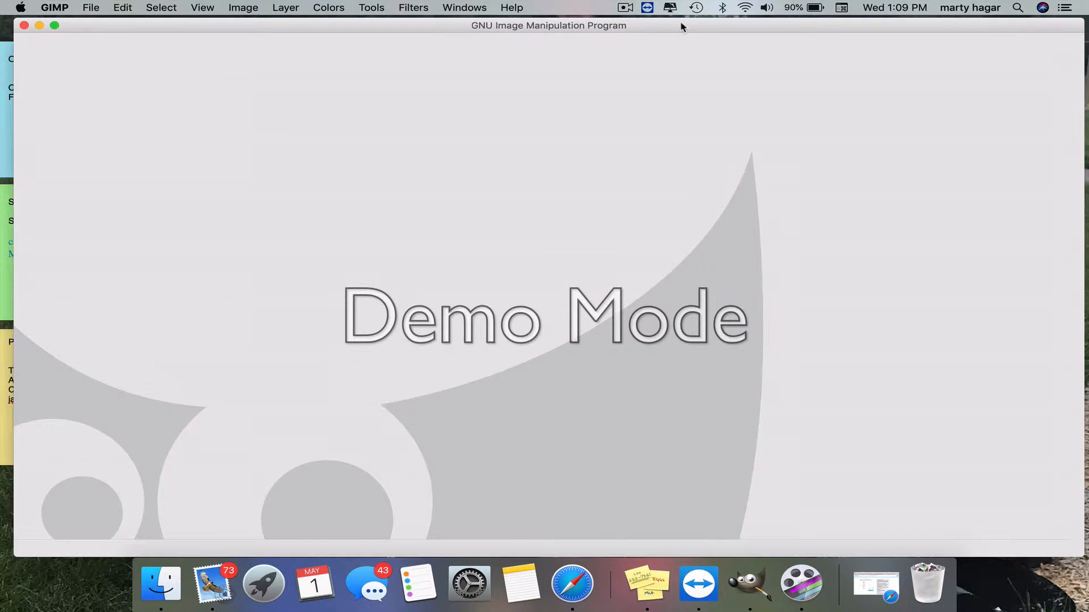
{"action": "left_click", "coordinate": [92, 8]}
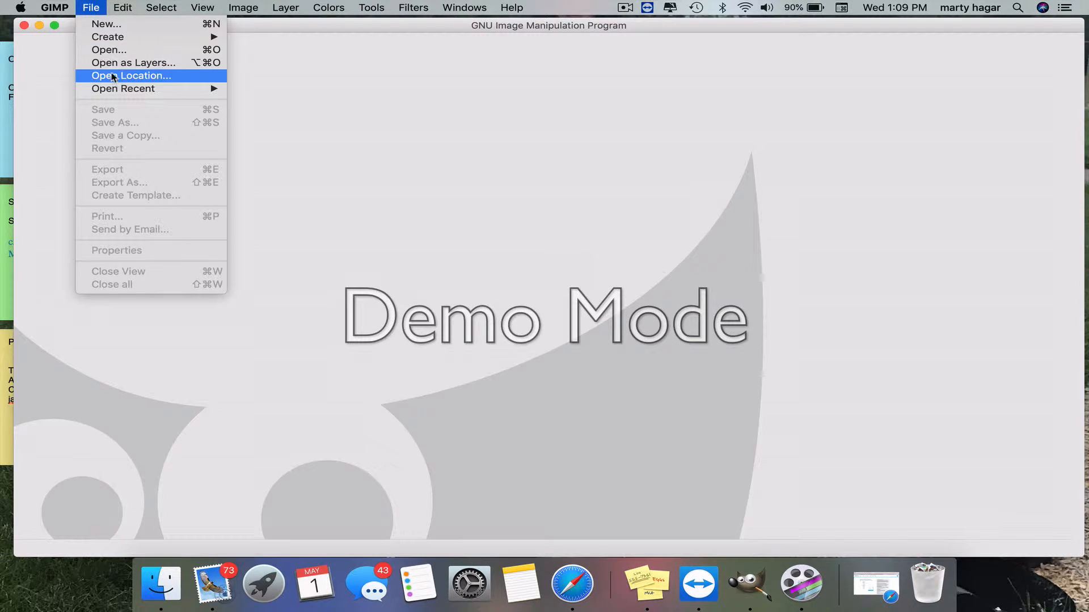
{"action": "left_click", "coordinate": [111, 50]}
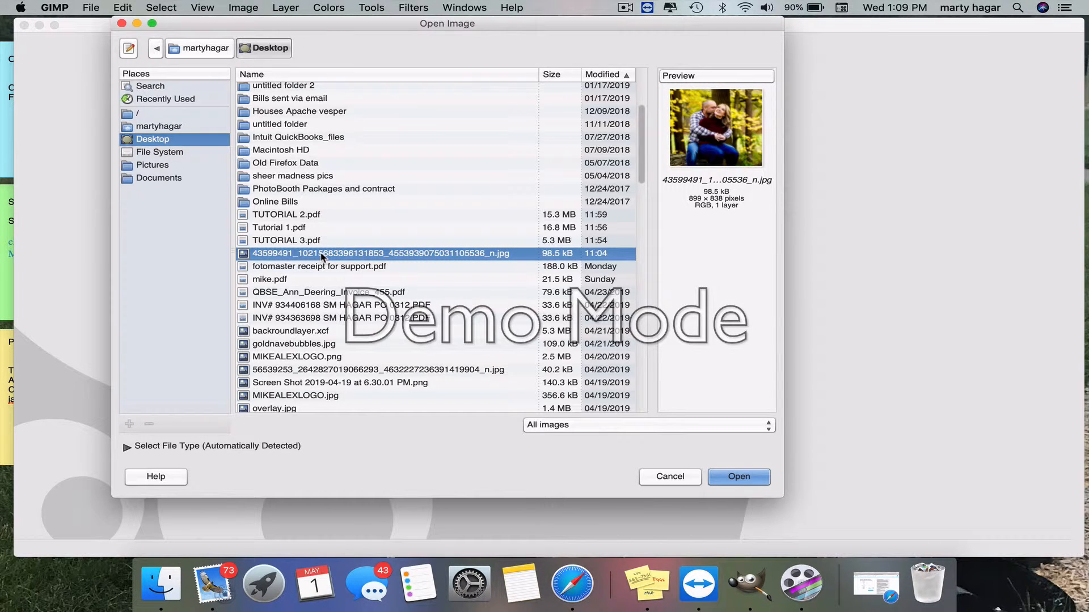
{"action": "left_click", "coordinate": [738, 477]}
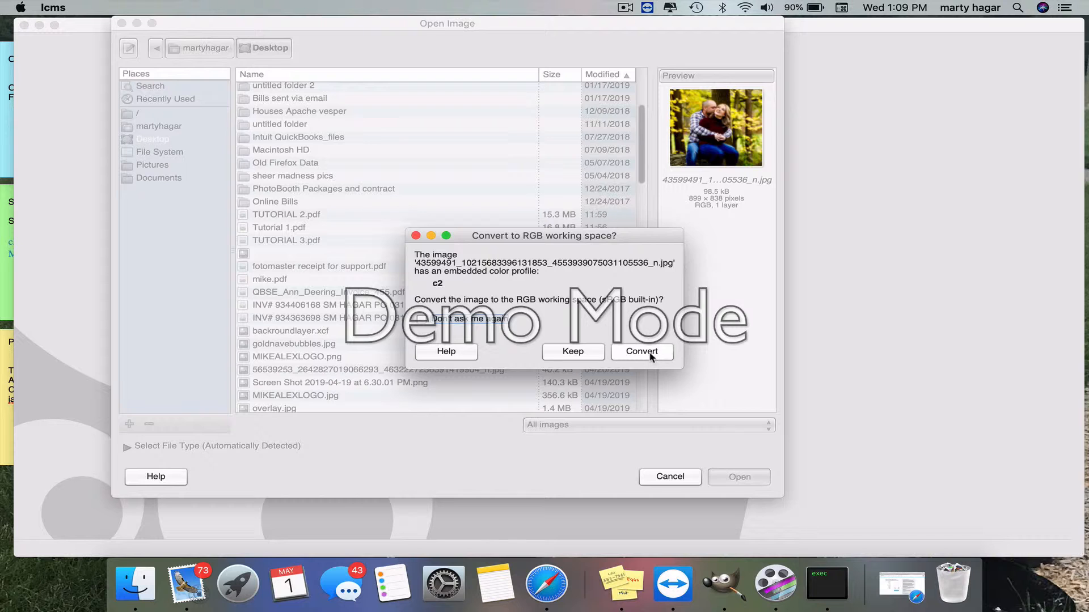
{"action": "left_click", "coordinate": [642, 352]}
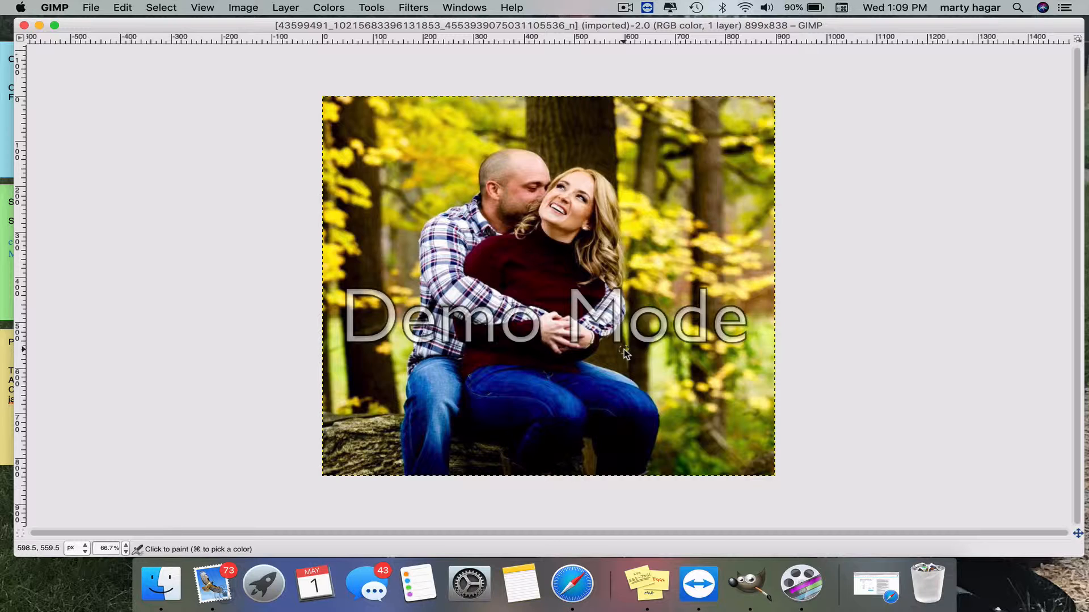
Scale the image to a height of 1500 px, keeping the width linked in proportion.
{"action": "left_click", "coordinate": [247, 10]}
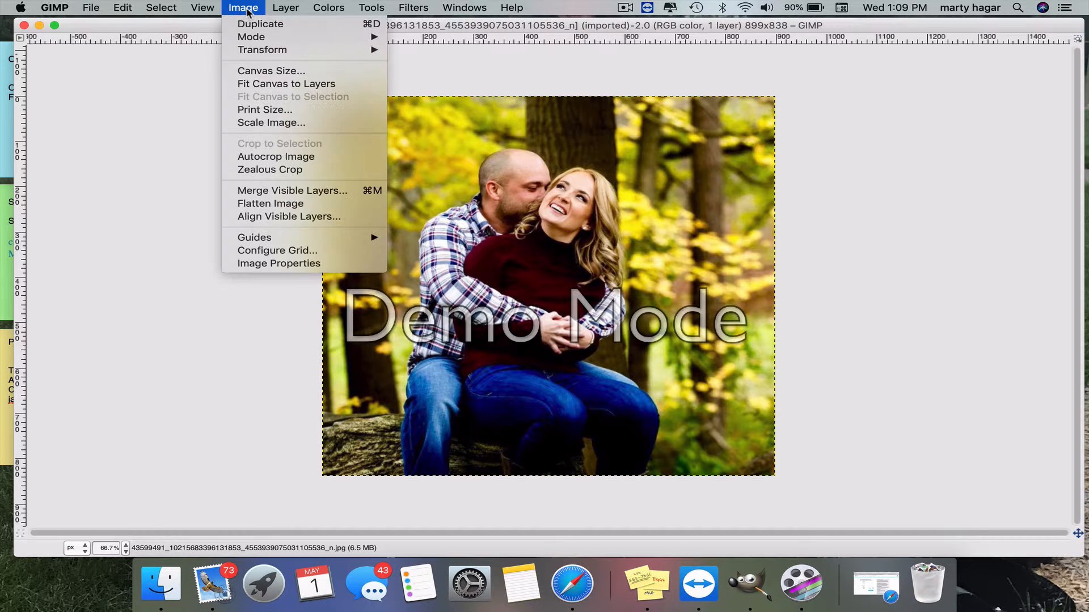
{"action": "left_click", "coordinate": [250, 124]}
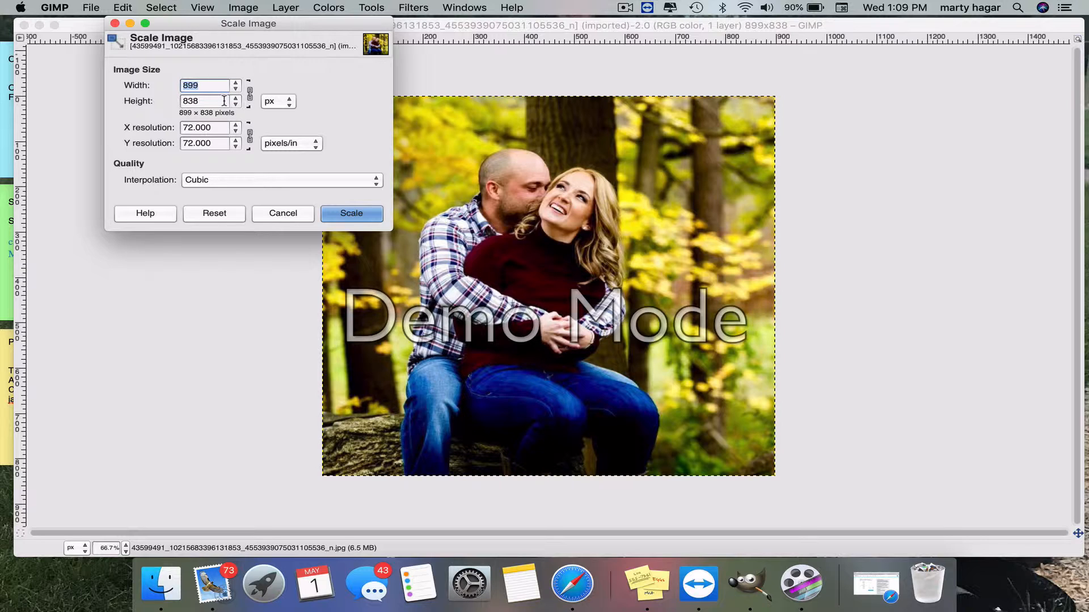
{"action": "left_click_drag", "start_coordinate": [224, 101], "coordinate": [174, 104]}
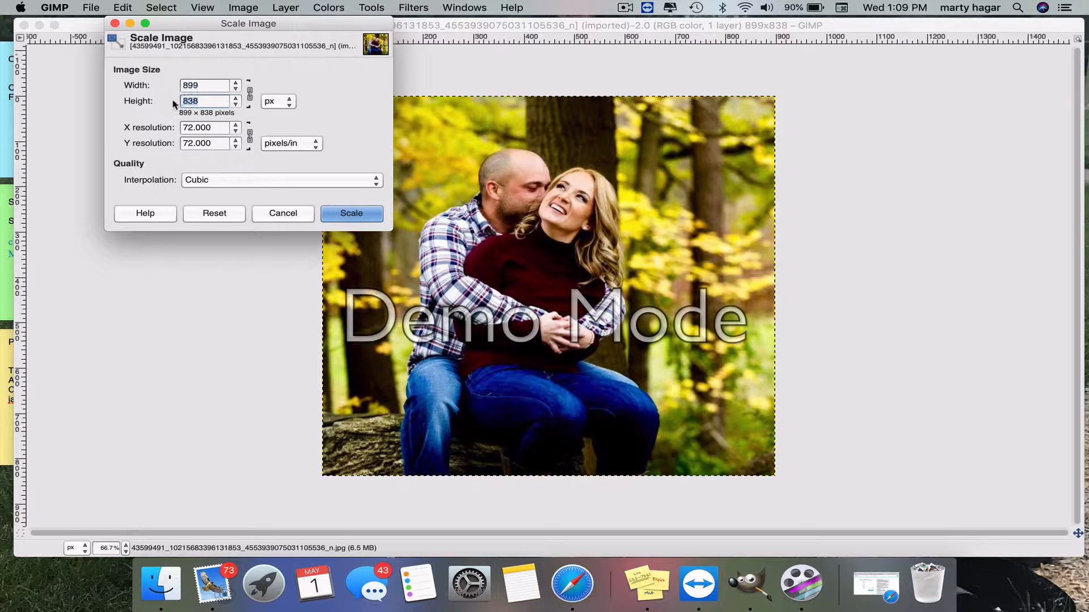
{"action": "type", "text": "1500"}
{"action": "left_click", "coordinate": [345, 214]}
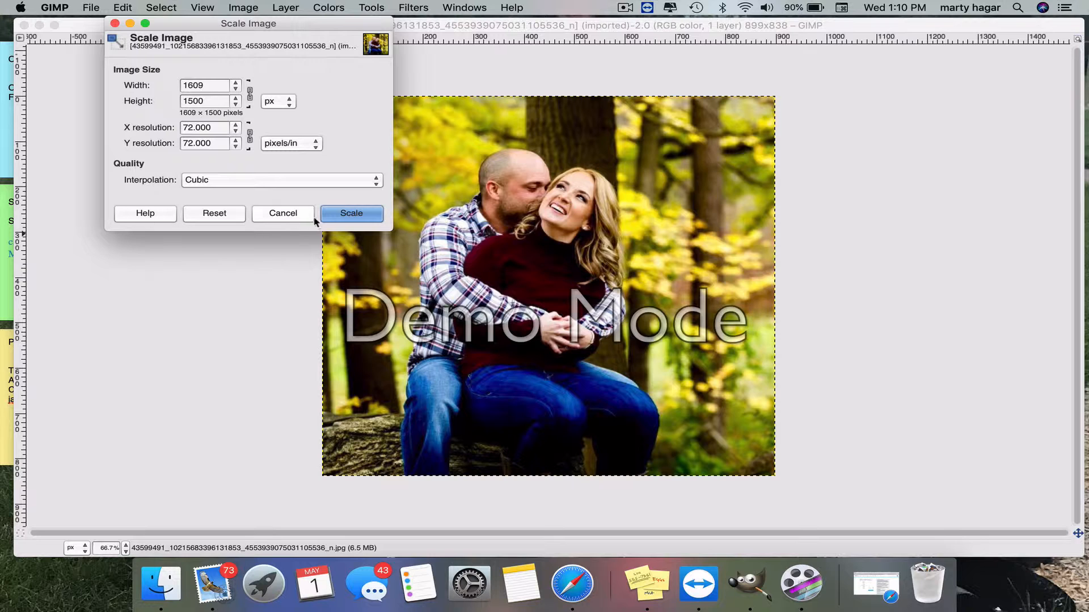
{"action": "left_click", "coordinate": [335, 215]}
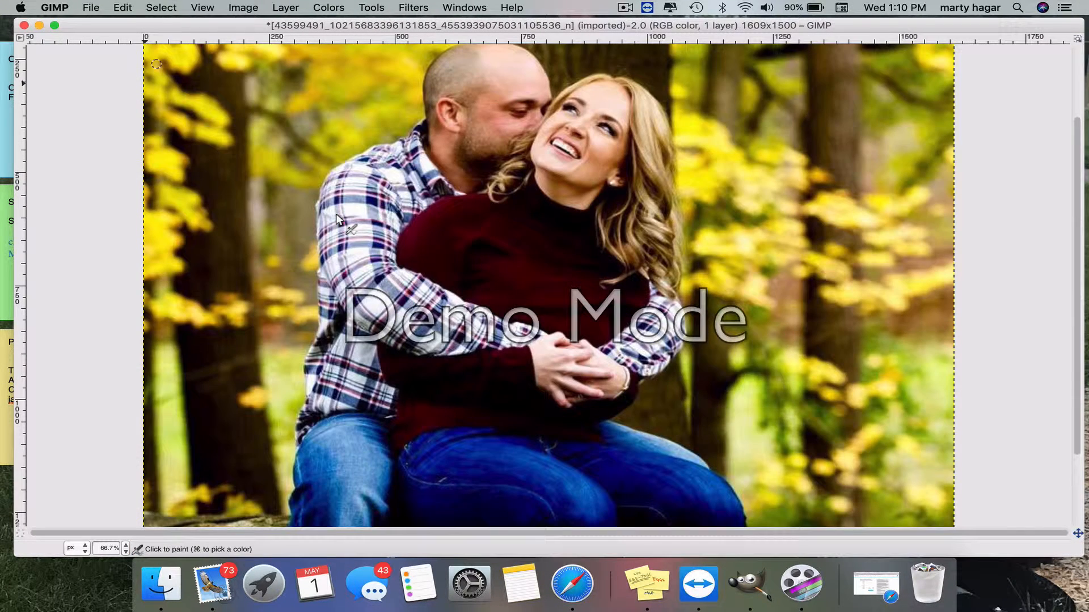
Zoom the image out to 50% and place the toolbox beside the photo.
{"action": "left_click", "coordinate": [203, 8]}
{"action": "mouse_move", "coordinate": [227, 54]}
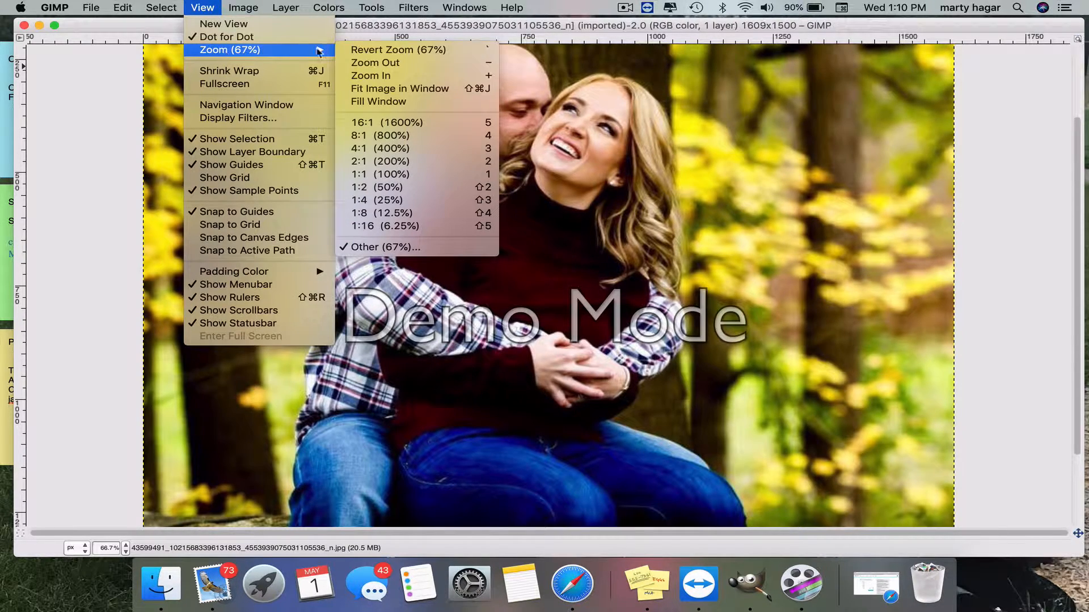
{"action": "left_click", "coordinate": [370, 63]}
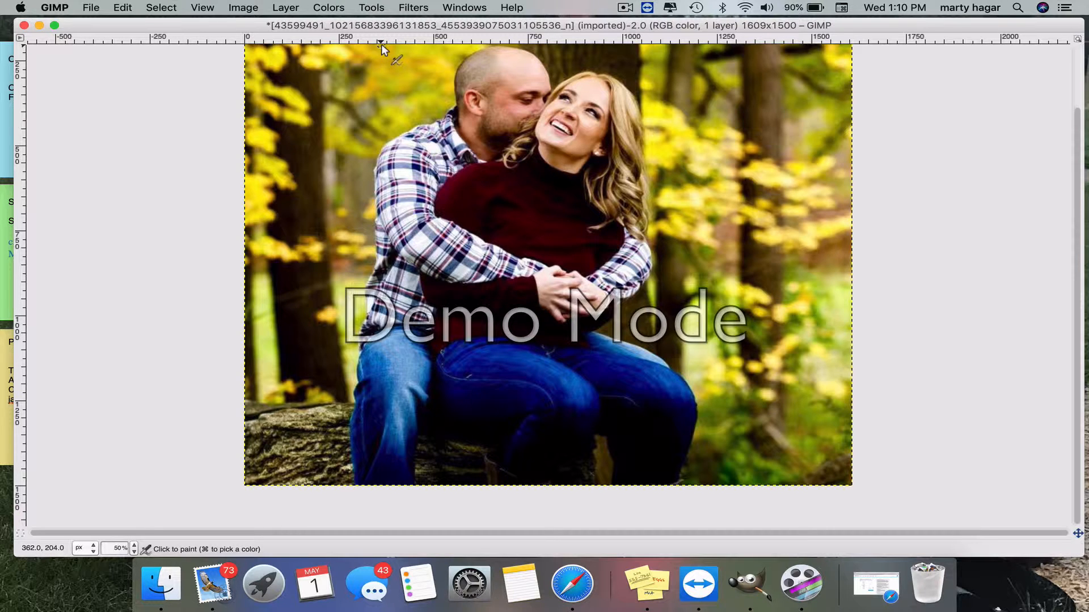
{"action": "left_click_drag", "start_coordinate": [1081, 184], "coordinate": [1069, 122]}
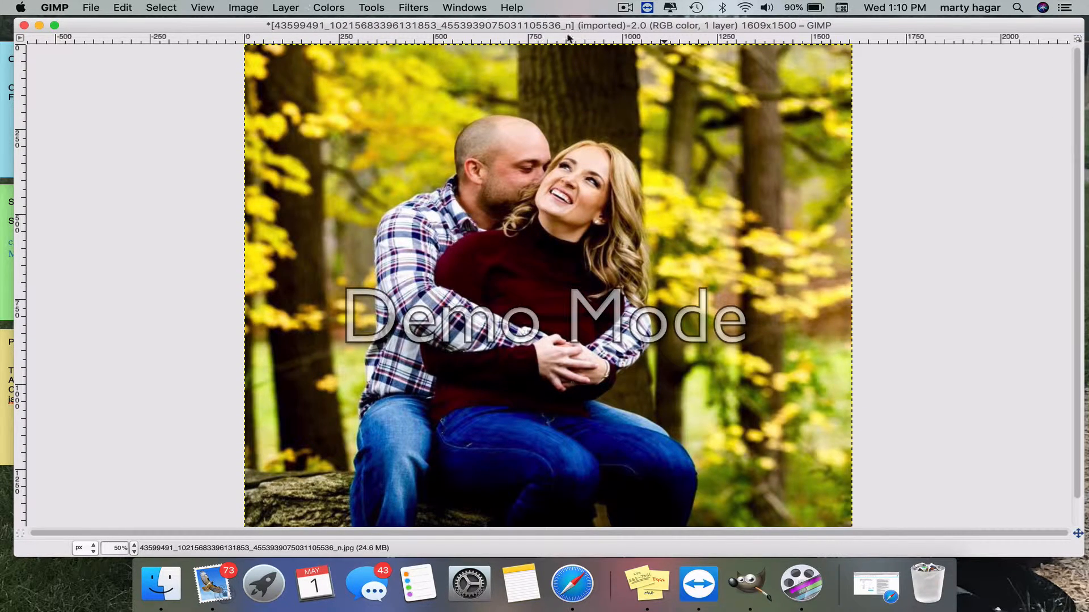
{"action": "left_click_drag", "start_coordinate": [970, 25], "coordinate": [907, 34]}
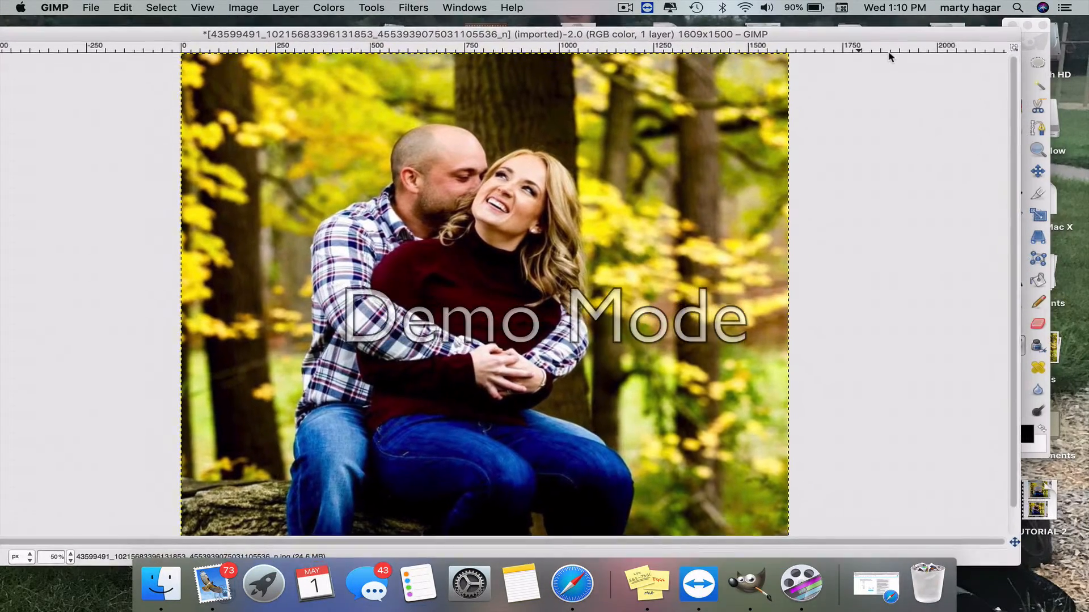
{"action": "left_click", "coordinate": [1035, 34]}
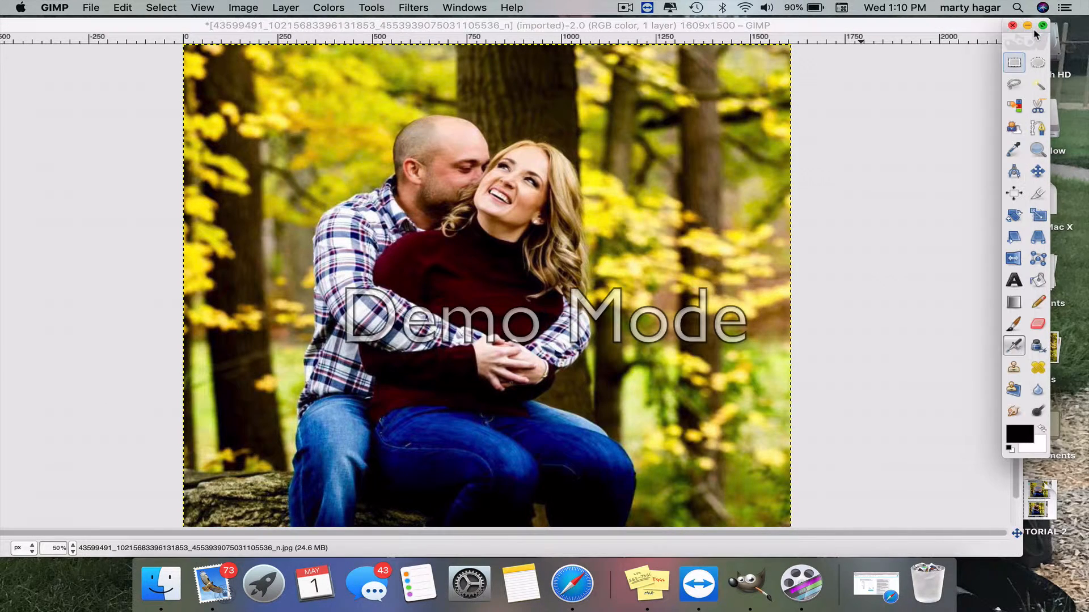
{"action": "left_click_drag", "start_coordinate": [1018, 29], "coordinate": [862, 28]}
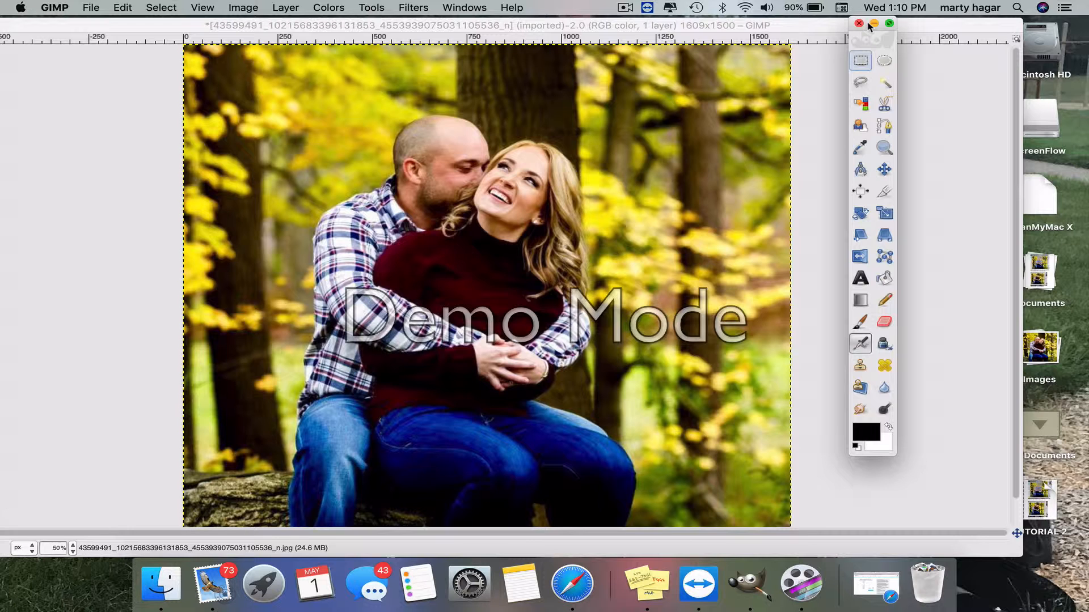
{"action": "left_click", "coordinate": [461, 8]}
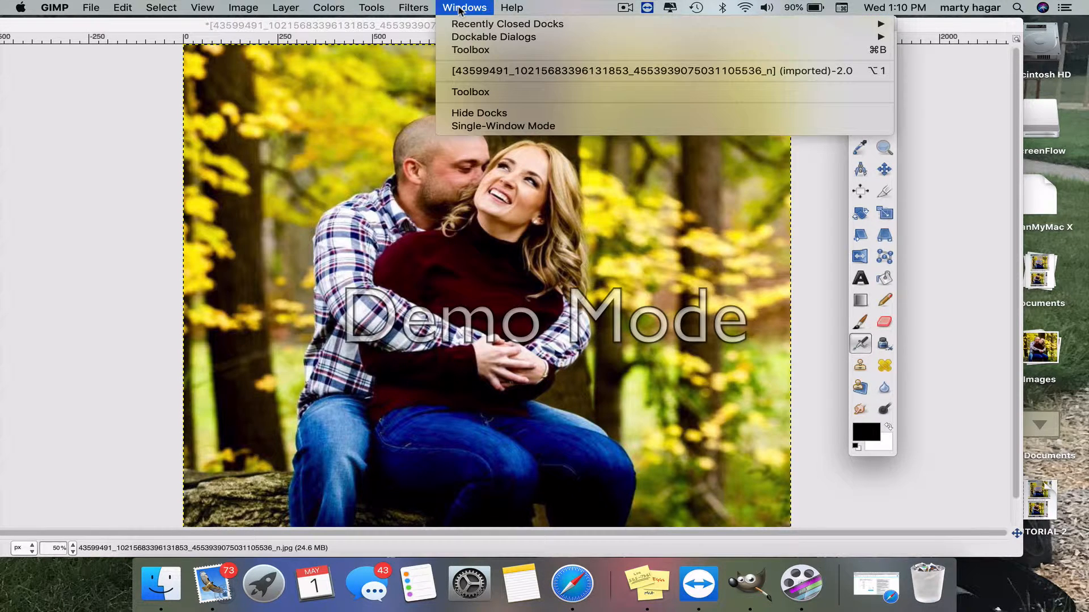
{"action": "mouse_move", "coordinate": [851, 36]}
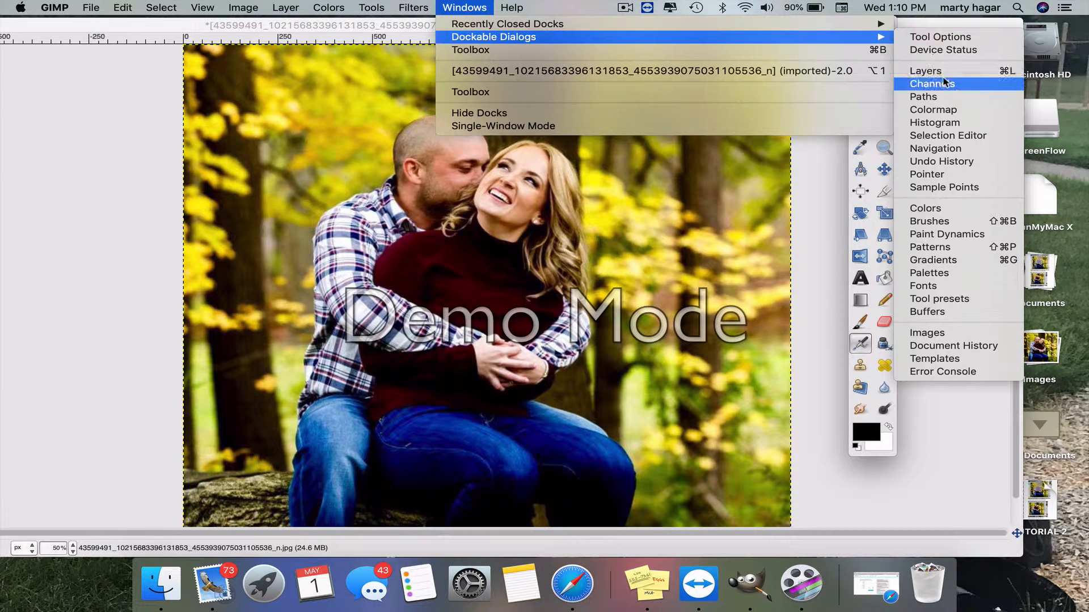
{"action": "left_click", "coordinate": [806, 284]}
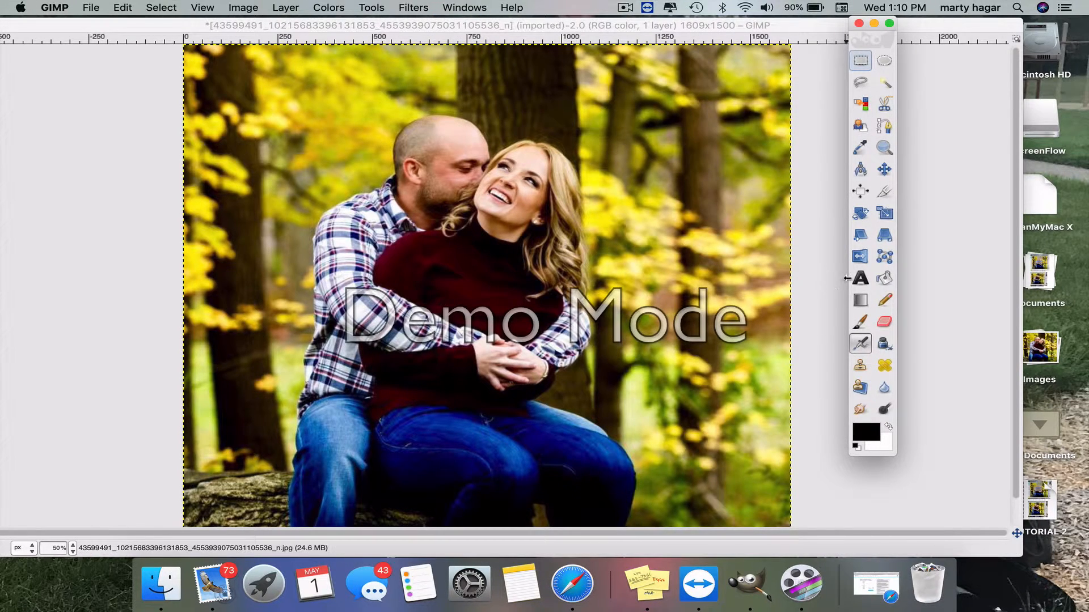
Activate the Text tool, show its options and set the font to Helvetica Neue Heavy Condensed.
{"action": "left_click", "coordinate": [859, 278]}
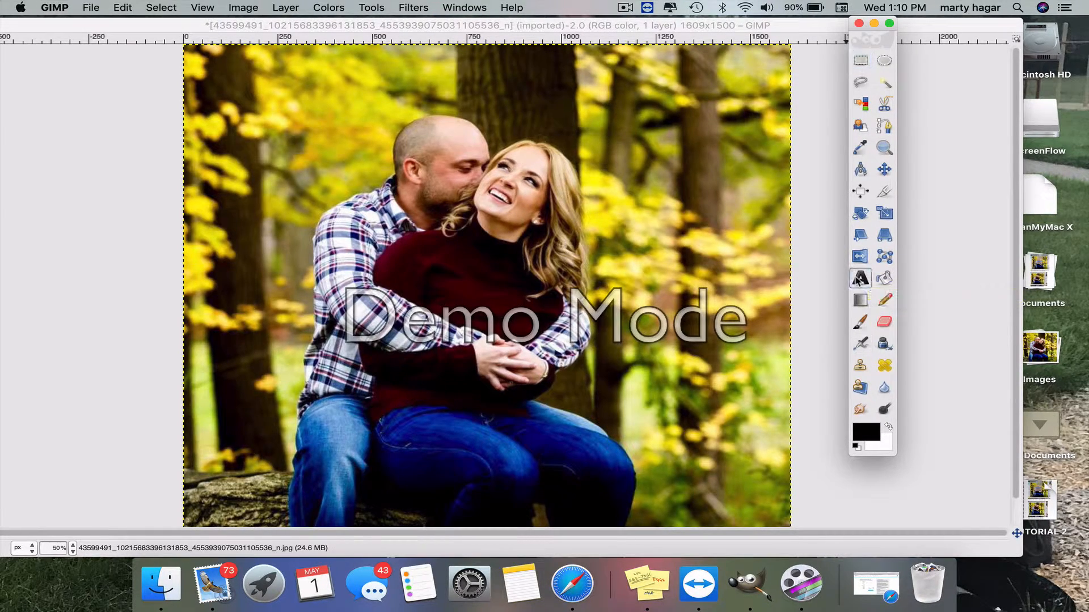
{"action": "double_click", "coordinate": [860, 278]}
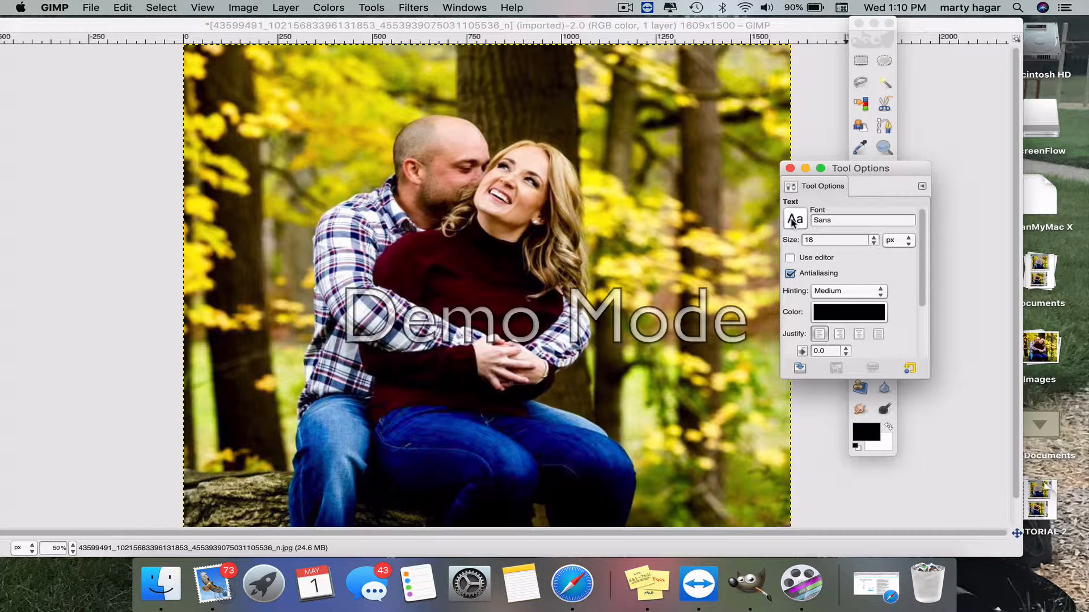
{"action": "left_click", "coordinate": [794, 220]}
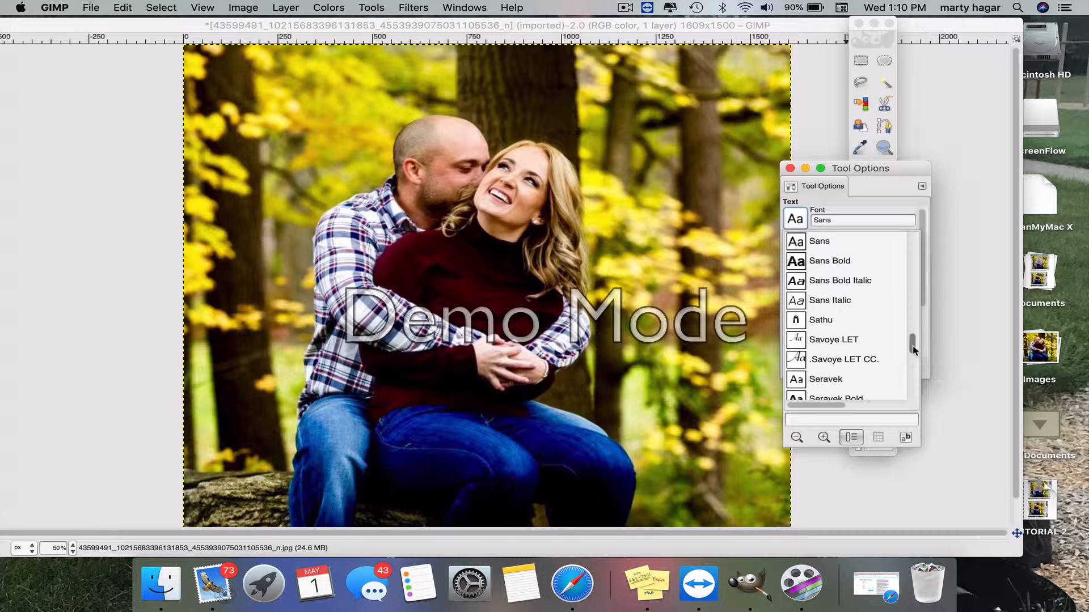
{"action": "left_click_drag", "start_coordinate": [913, 348], "coordinate": [896, 302]}
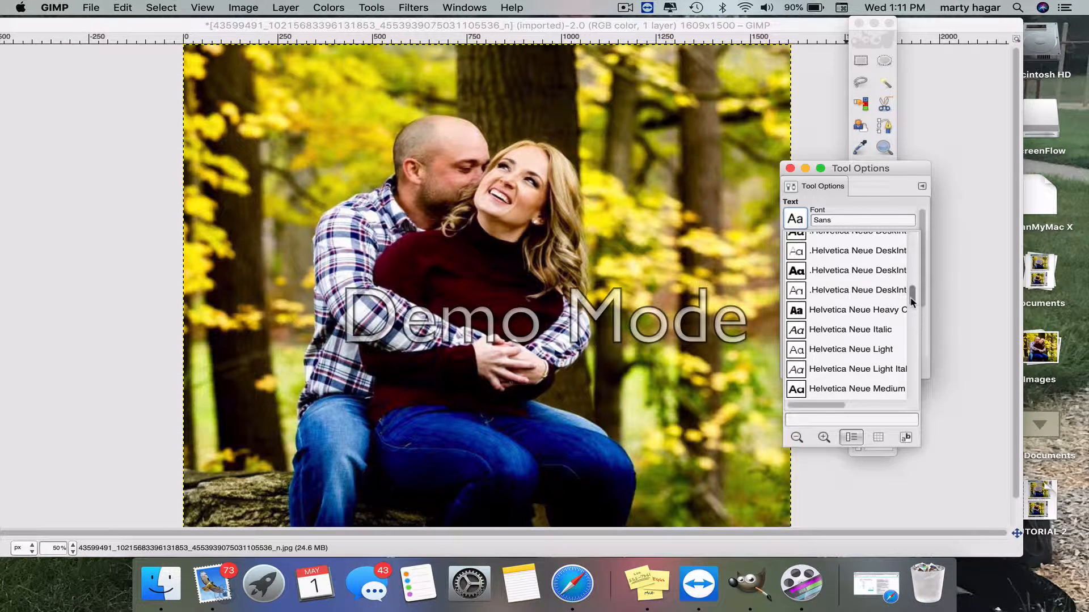
{"action": "left_click_drag", "start_coordinate": [912, 303], "coordinate": [912, 305]}
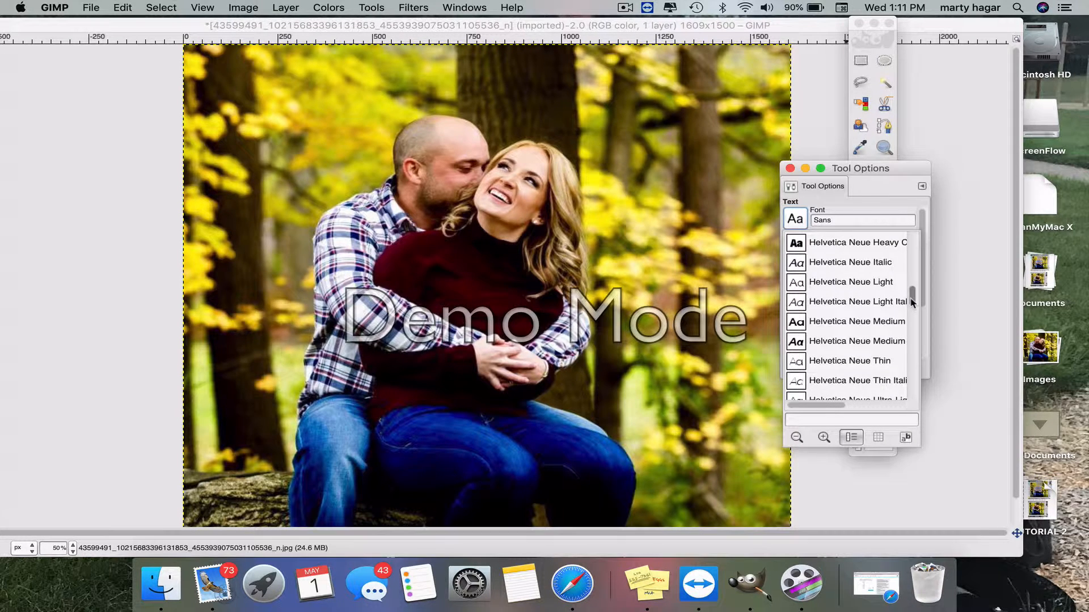
{"action": "left_click", "coordinate": [879, 246]}
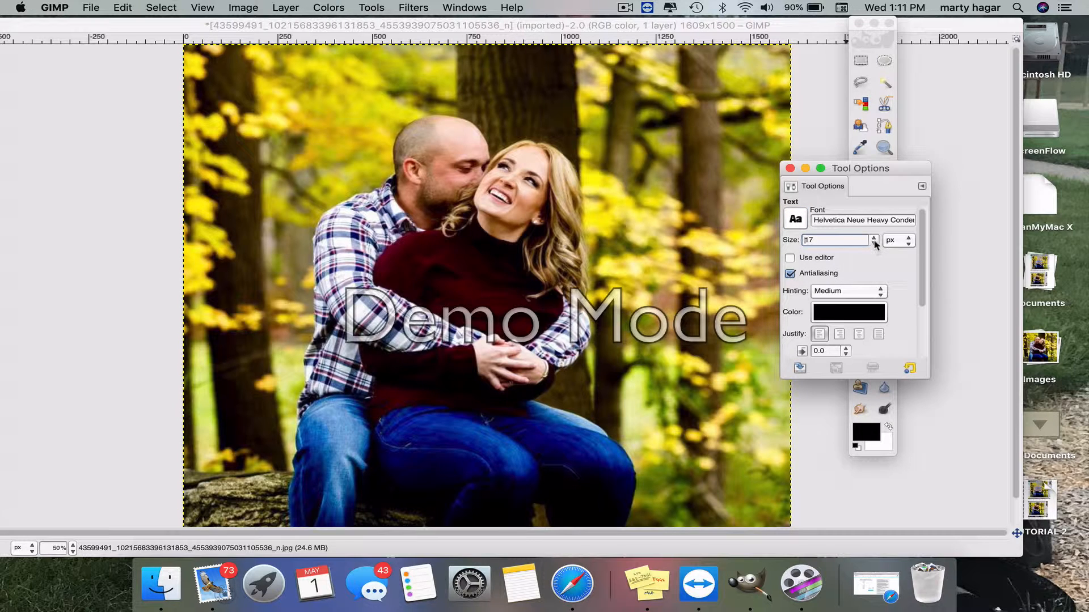
Set the text size to 50 px.
{"action": "left_click", "coordinate": [875, 238]}
{"action": "left_click", "coordinate": [874, 238]}
{"action": "left_click", "coordinate": [874, 239]}
{"action": "left_click", "coordinate": [874, 238]}
{"action": "left_click", "coordinate": [874, 239]}
{"action": "left_click", "coordinate": [874, 239]}
Set the text color to white (ffffff) and the justification to centered.
{"action": "left_click", "coordinate": [853, 315]}
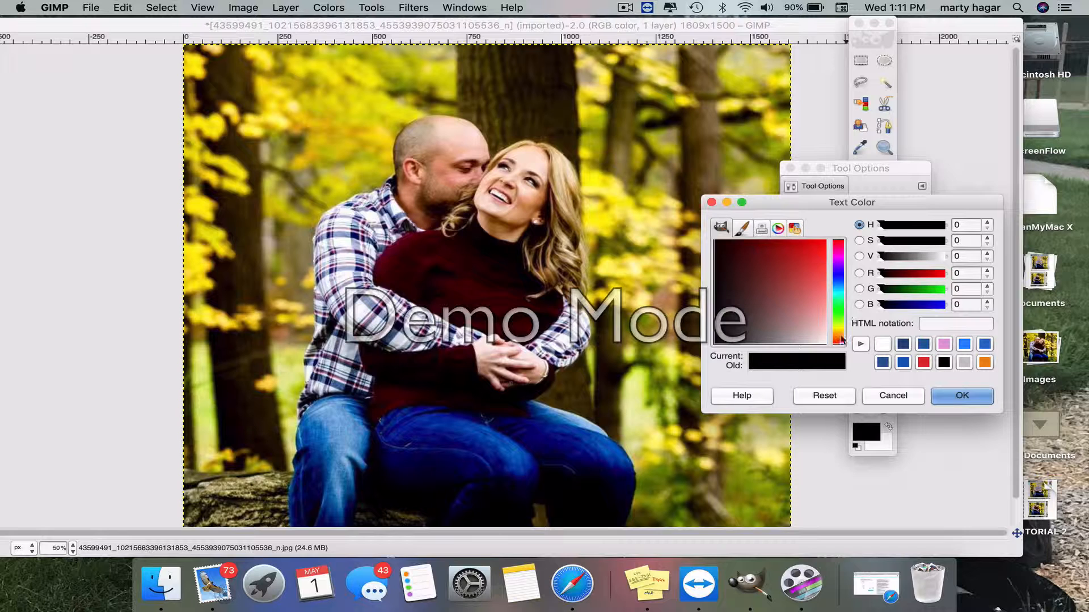
{"action": "left_click", "coordinate": [882, 343]}
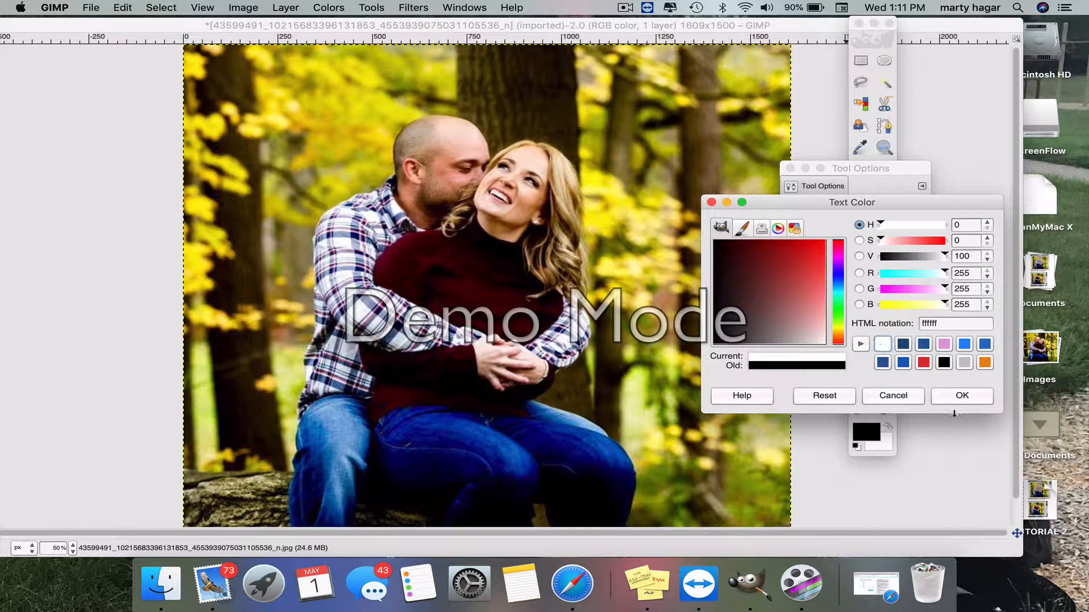
{"action": "left_click", "coordinate": [958, 396]}
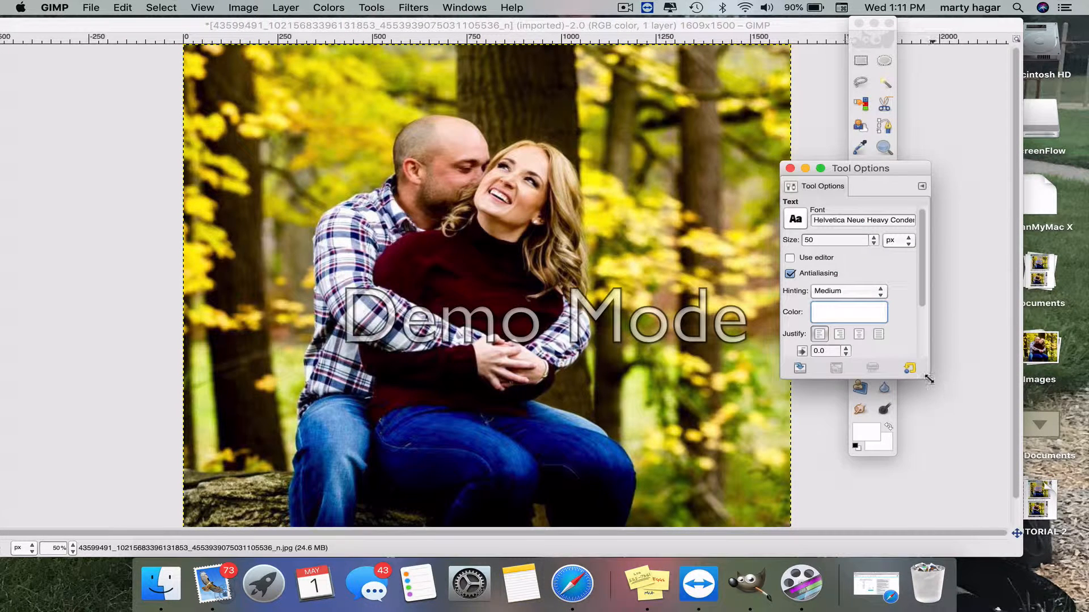
{"action": "left_click", "coordinate": [859, 335]}
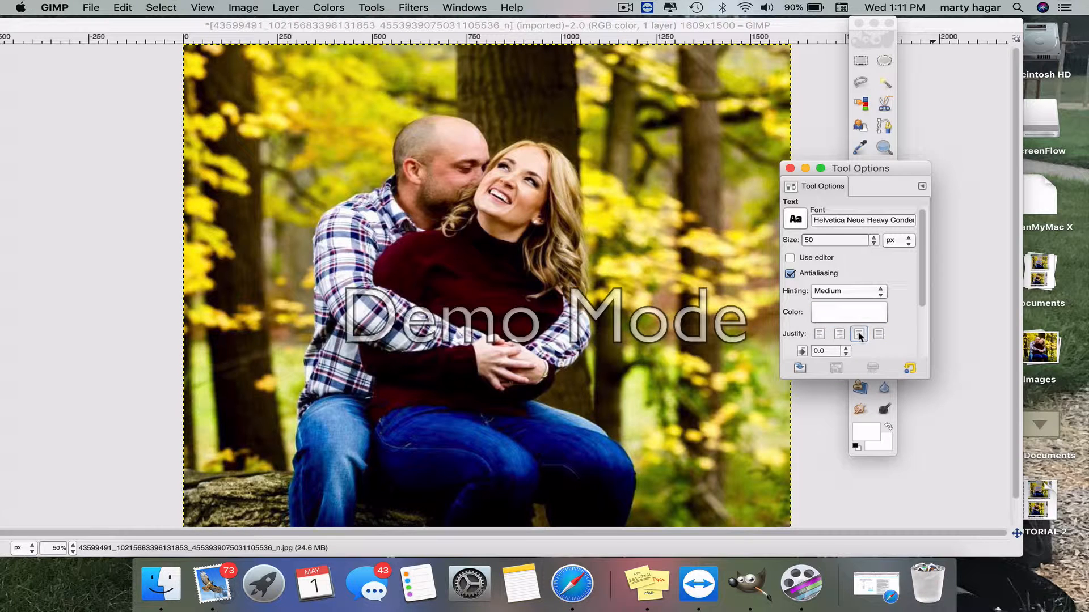
Draw a text box about 1416 × 230 px across the top of the photo and enter the couple's first names joined by "&".
{"action": "left_click", "coordinate": [239, 61]}
{"action": "left_click_drag", "start_coordinate": [241, 60], "coordinate": [763, 143]}
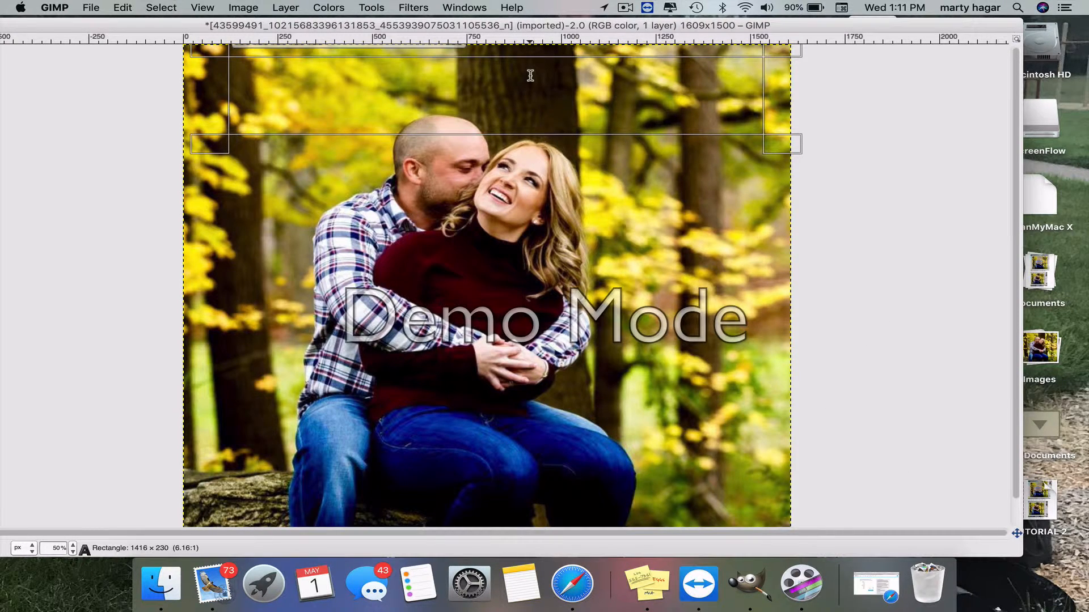
{"action": "type", "text": "Tric"}
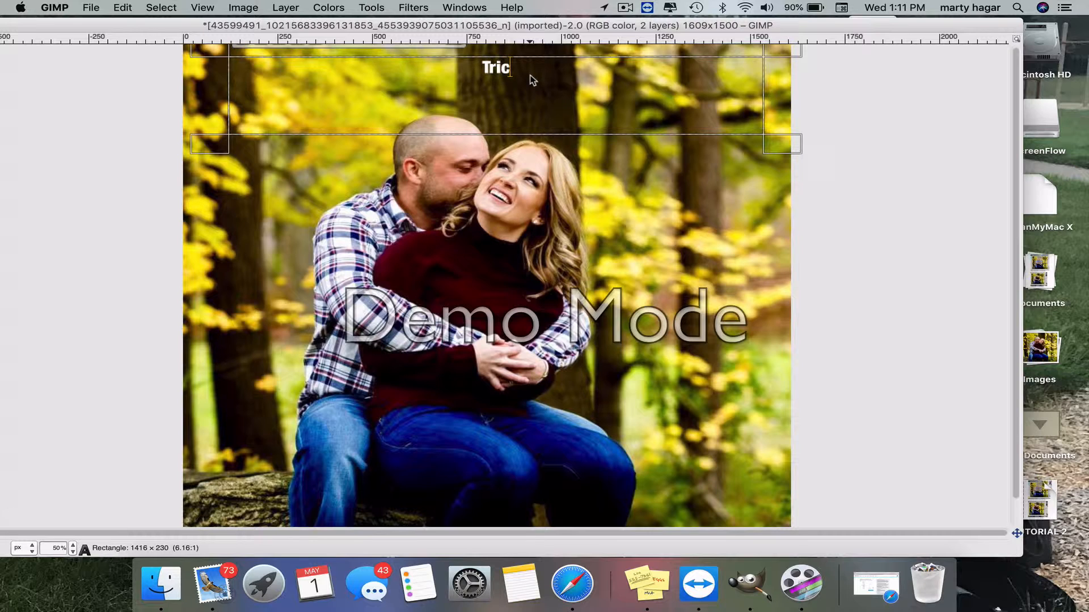
{"action": "type", "text": "ia & Leo"}
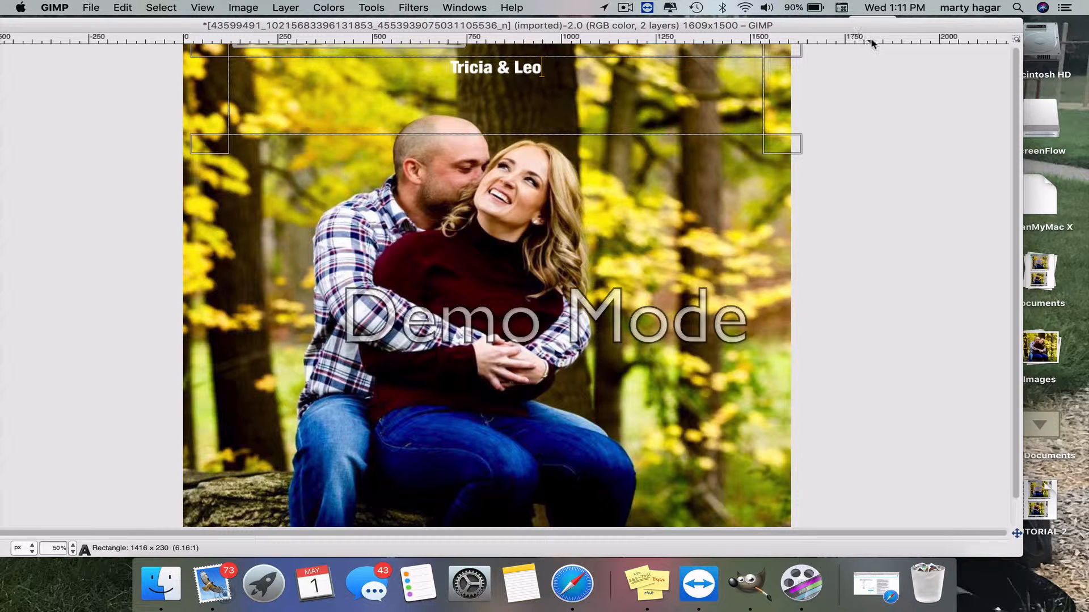
Reopen the Text tool's options and change the font of the names to Hoefler Text Bold Italic.
{"action": "left_click_drag", "start_coordinate": [870, 29], "coordinate": [854, 59]}
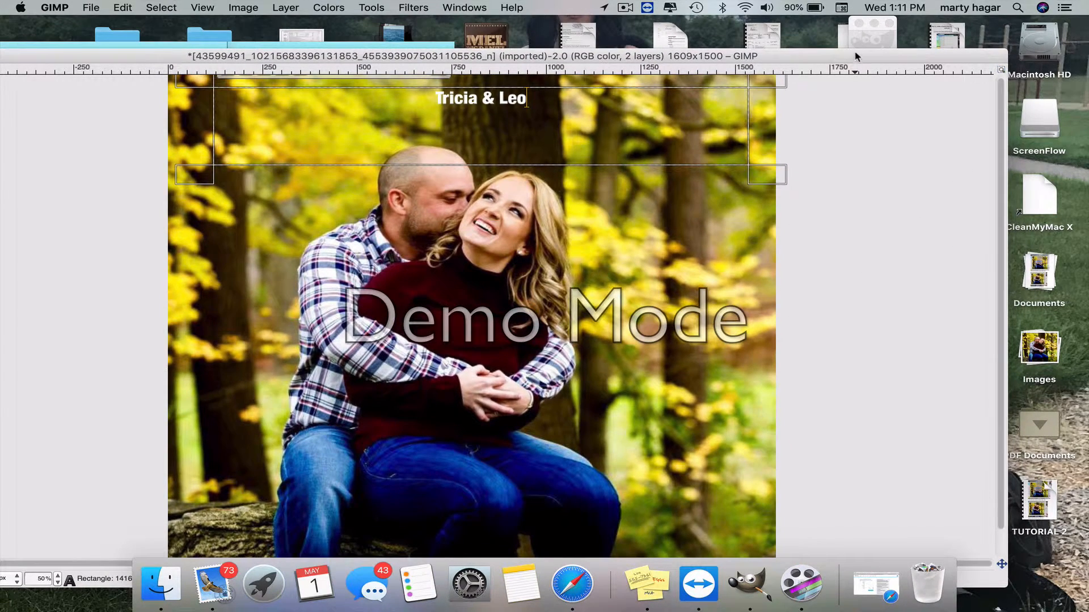
{"action": "left_click", "coordinate": [884, 36]}
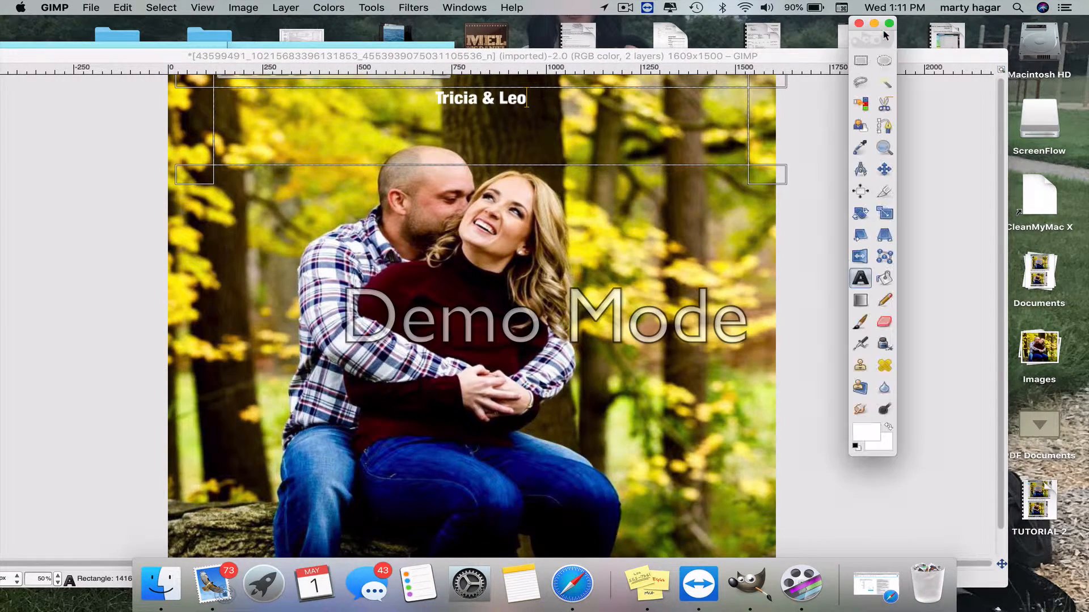
{"action": "double_click", "coordinate": [863, 279]}
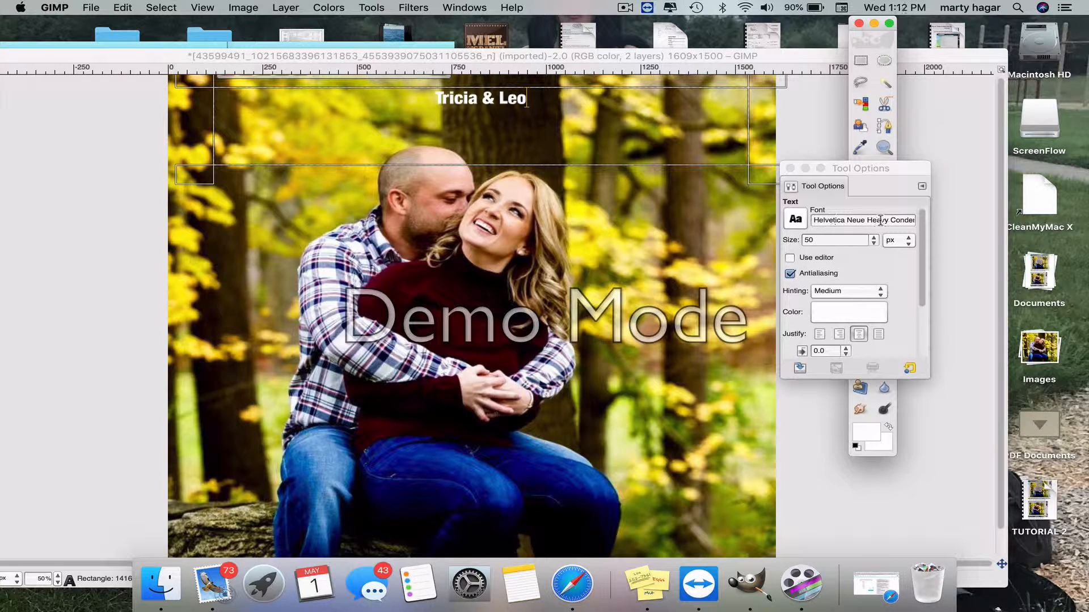
{"action": "left_click", "coordinate": [794, 221]}
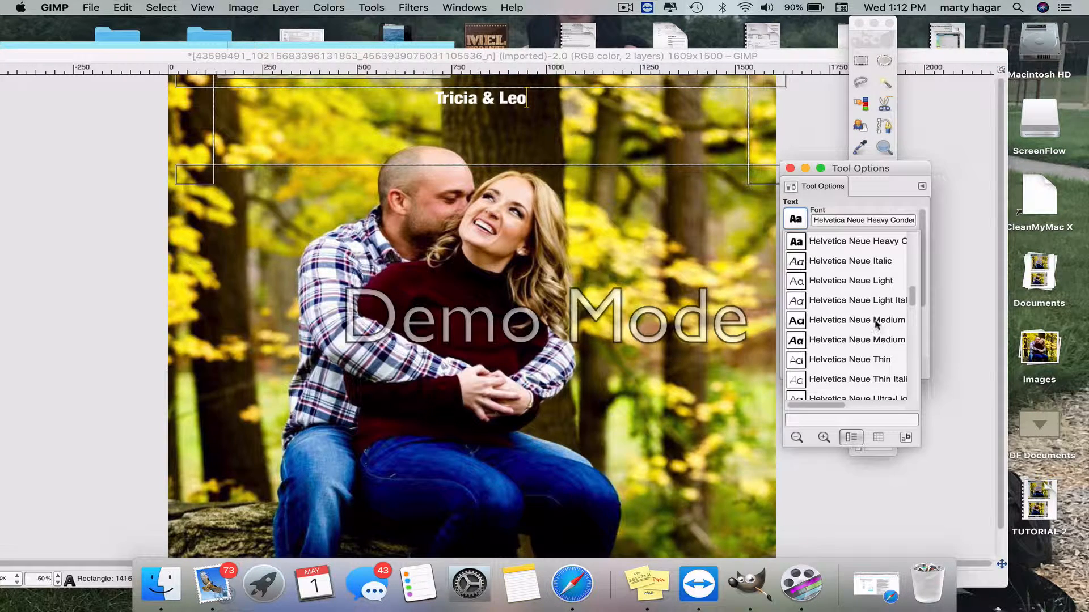
{"action": "left_click_drag", "start_coordinate": [912, 299], "coordinate": [912, 308]}
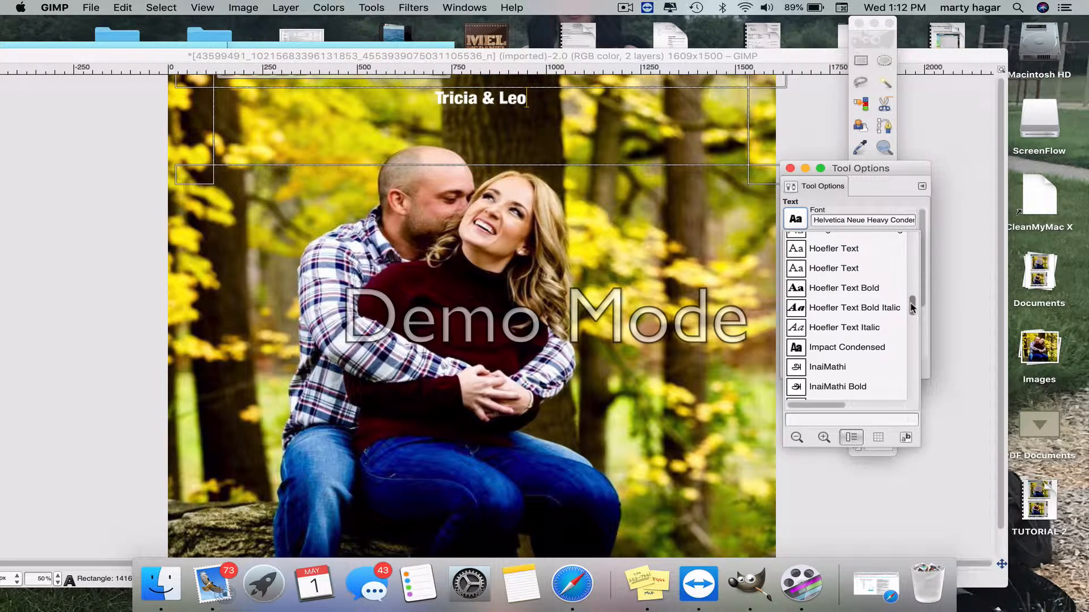
{"action": "left_click", "coordinate": [874, 314]}
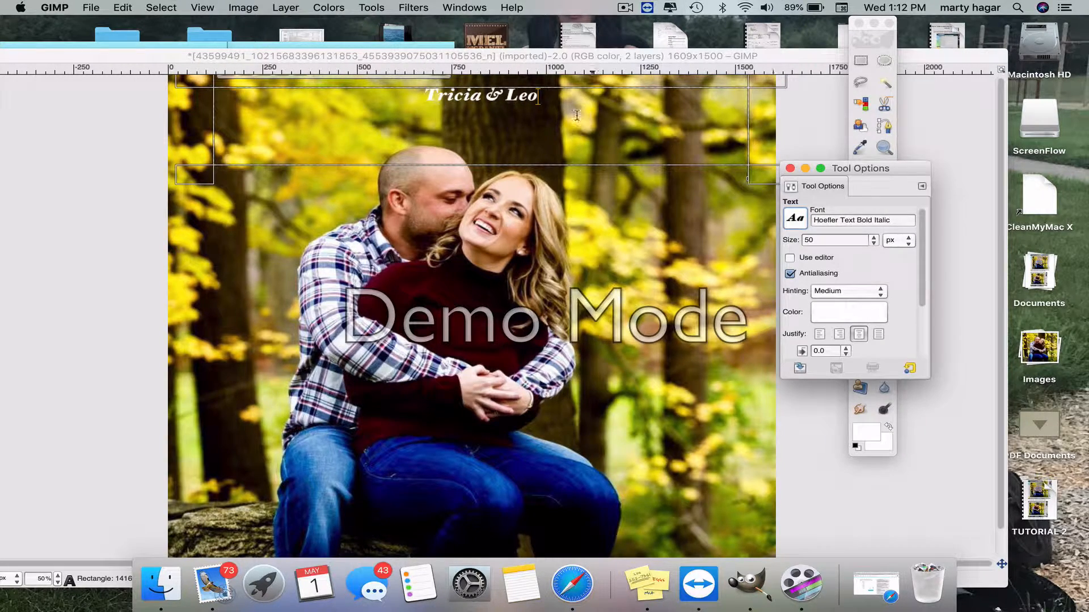
Select the whole names text and enlarge its size to 156 px.
{"action": "left_click_drag", "start_coordinate": [539, 96], "coordinate": [377, 99]}
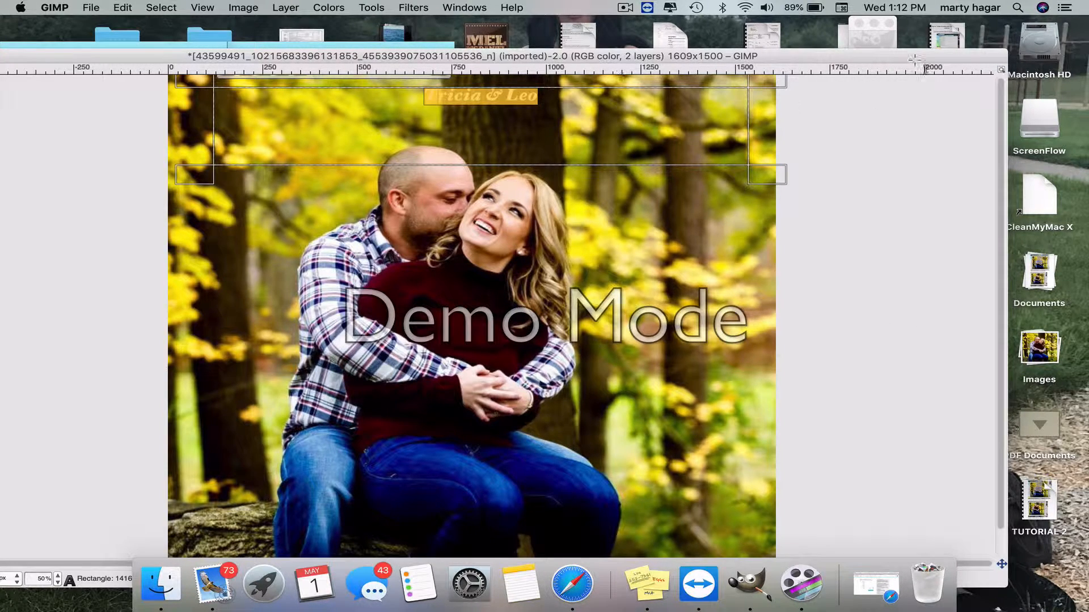
{"action": "left_click", "coordinate": [890, 33]}
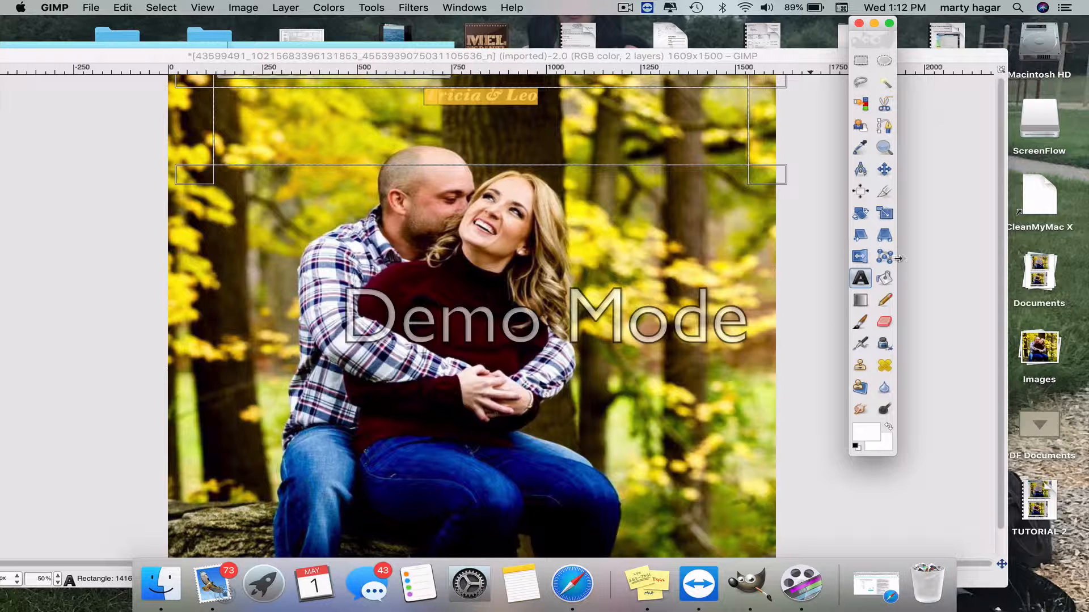
{"action": "double_click", "coordinate": [869, 280]}
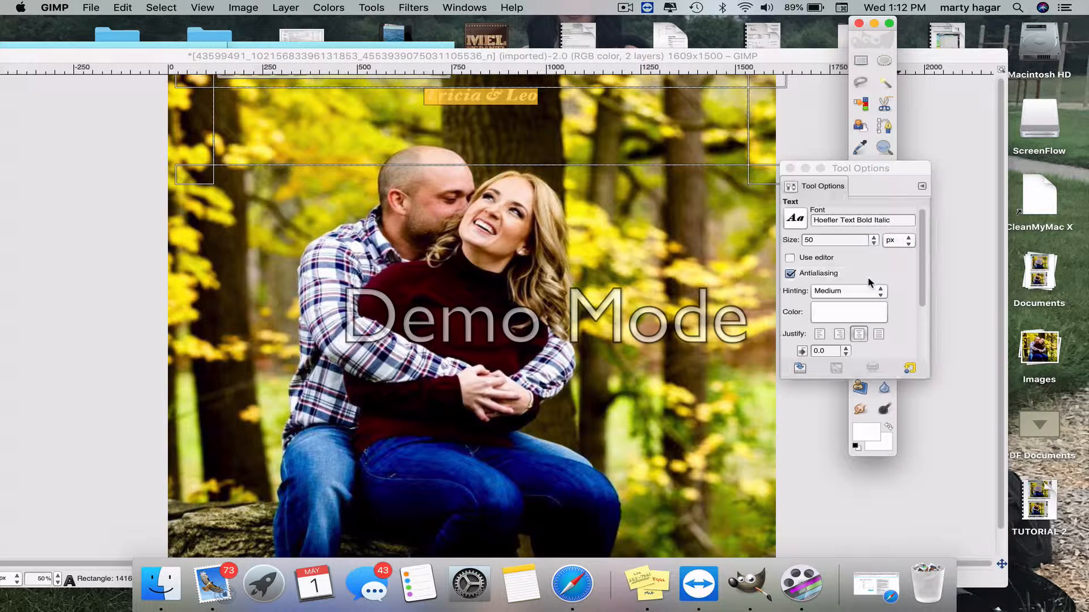
{"action": "left_click", "coordinate": [874, 238]}
{"action": "left_click", "coordinate": [874, 238]}
{"action": "scroll", "coordinate": [874, 241], "scroll_direction": "up", "scroll_amount": 15}
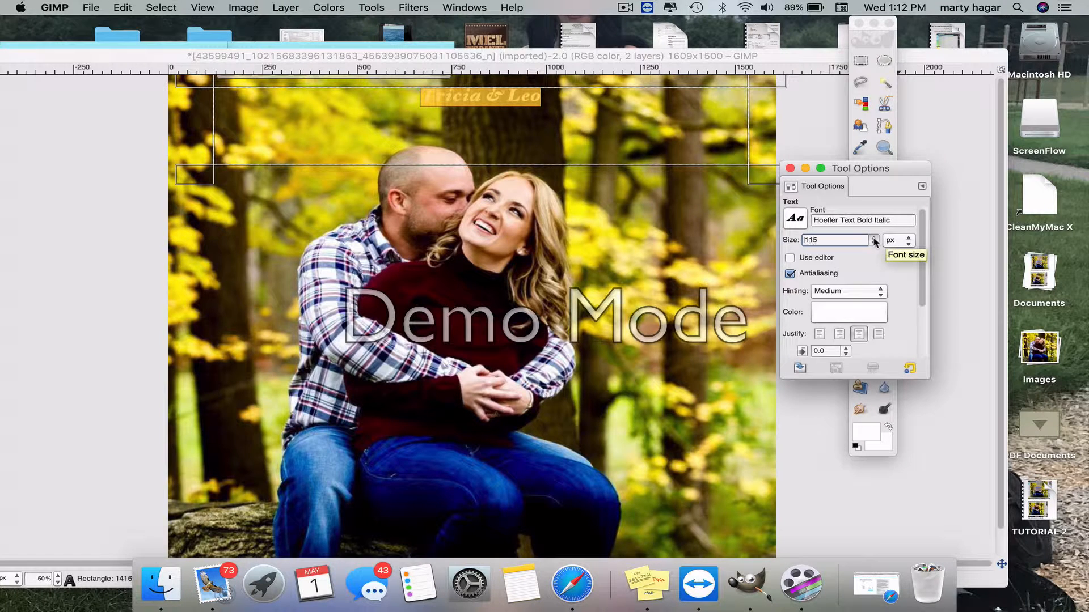
{"action": "scroll", "coordinate": [874, 241], "scroll_direction": "up", "scroll_amount": 4}
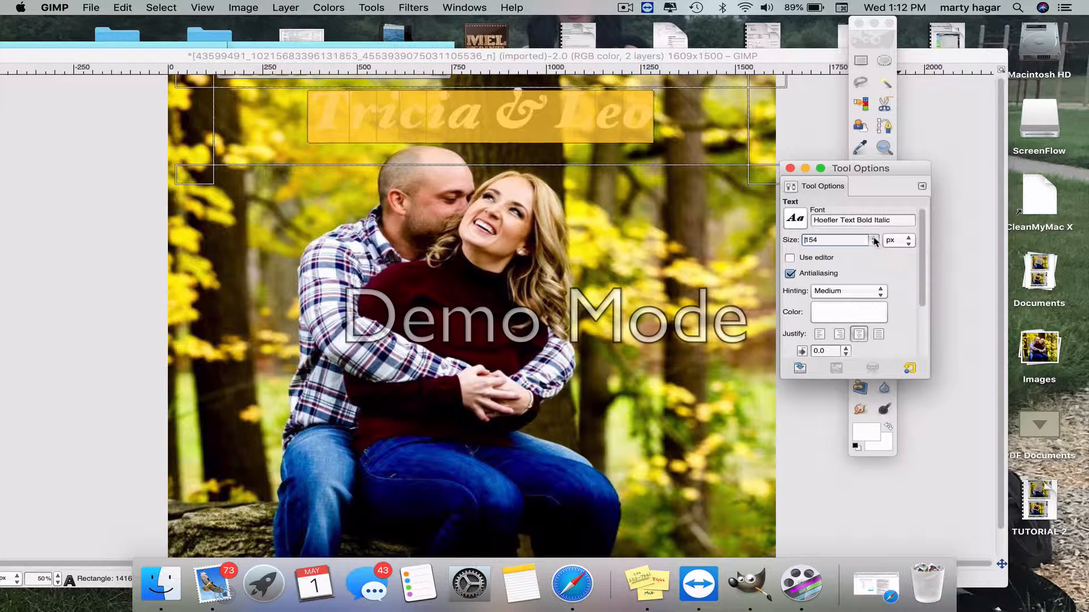
{"action": "left_click", "coordinate": [703, 143]}
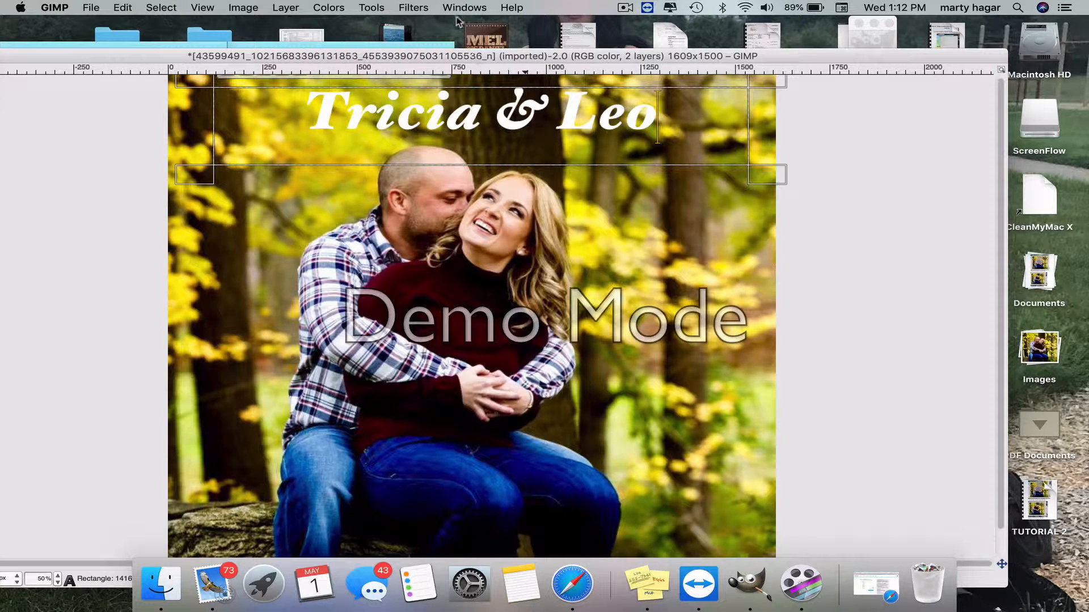
Apply a black drop shadow to the names with offsets X 4 and Y 4, blur radius 15 and opacity 60.
{"action": "left_click", "coordinate": [414, 8]}
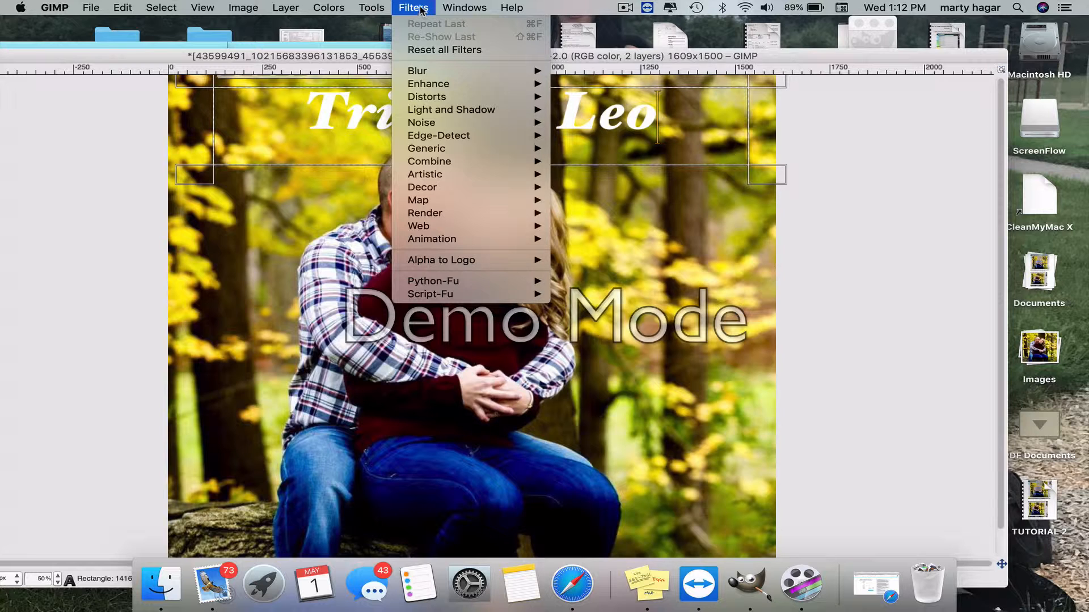
{"action": "mouse_move", "coordinate": [440, 115]}
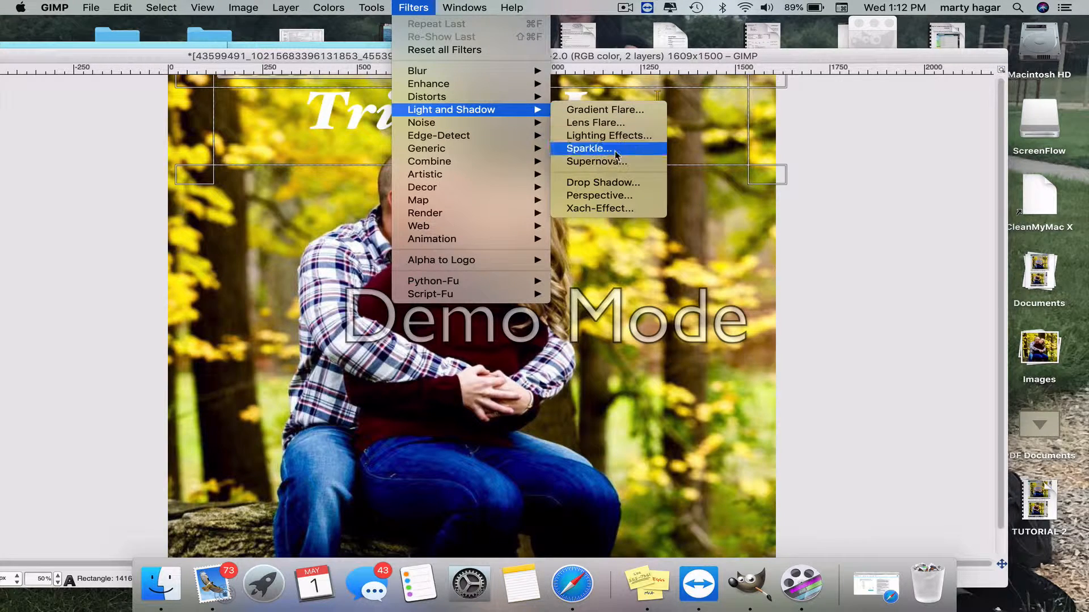
{"action": "left_click", "coordinate": [617, 183]}
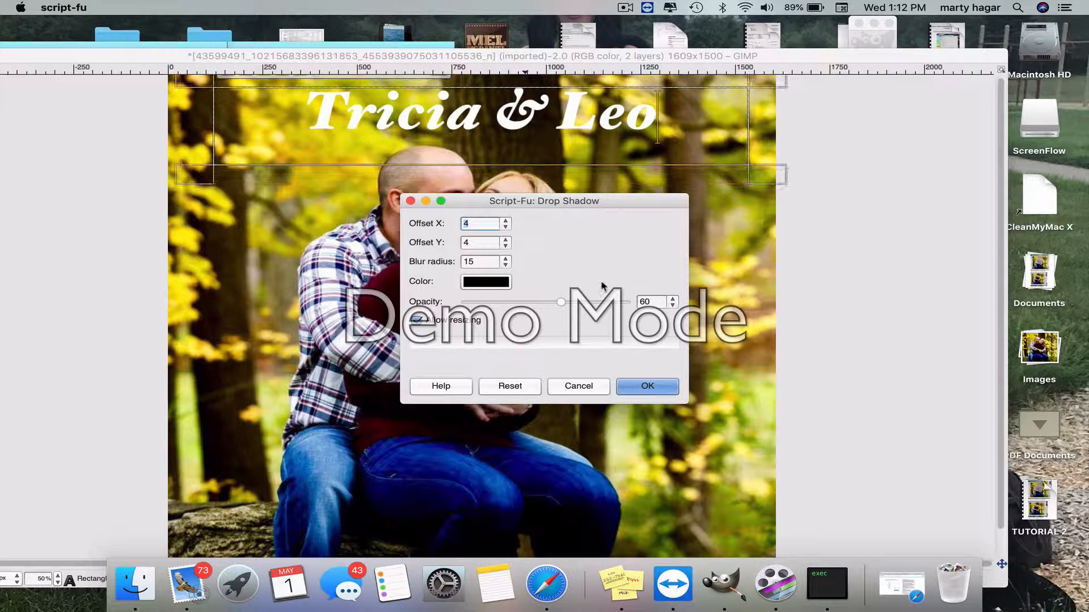
{"action": "left_click", "coordinate": [641, 387]}
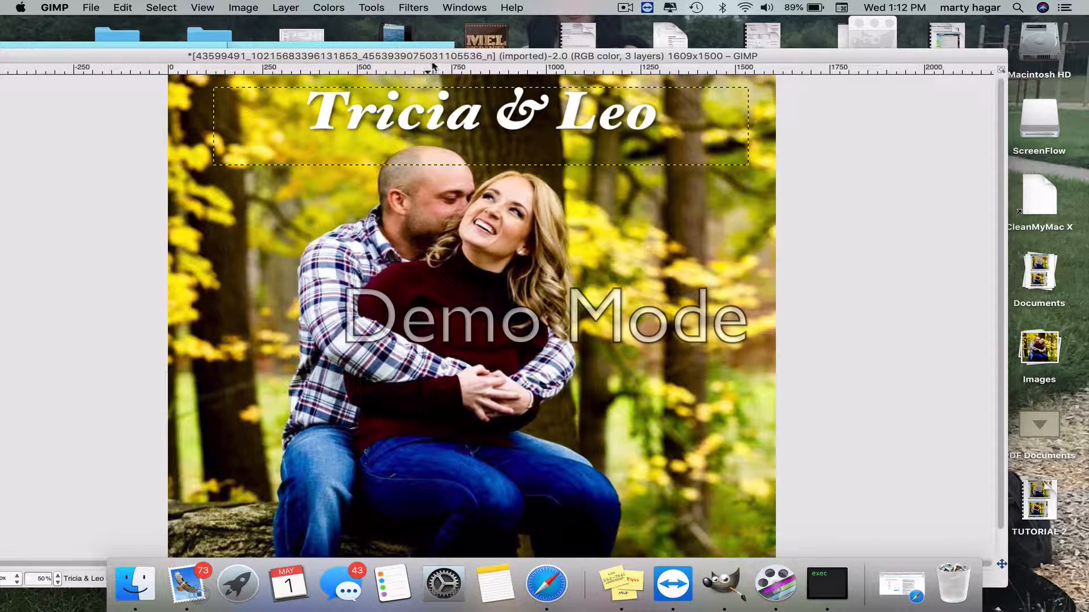
Repeat the Drop Shadow filter three times on the names text to darken its shadow.
{"action": "left_click", "coordinate": [419, 7]}
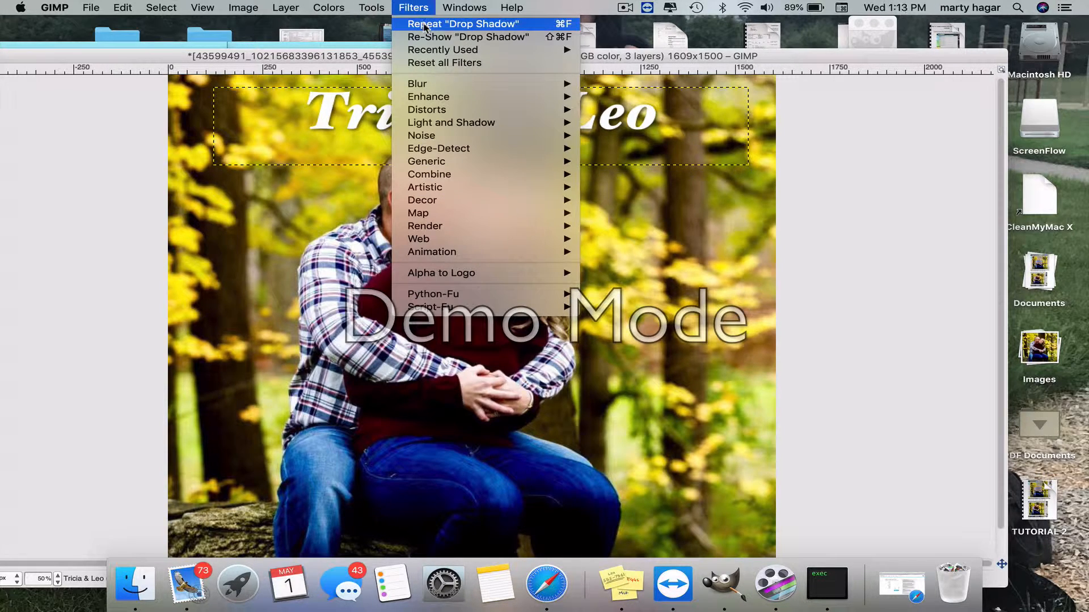
{"action": "left_click", "coordinate": [426, 28]}
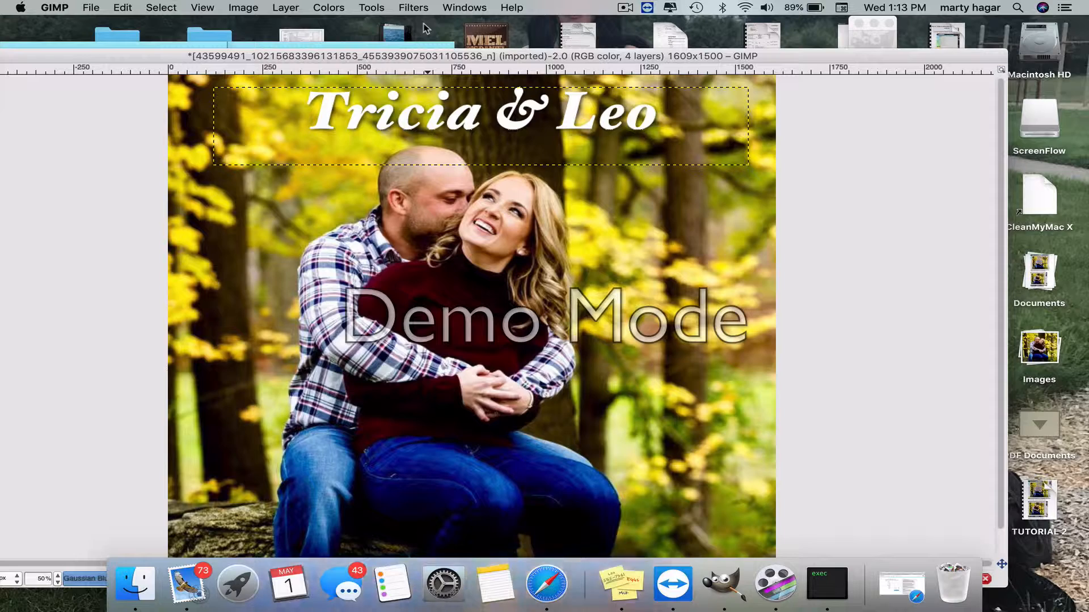
{"action": "left_click", "coordinate": [413, 8]}
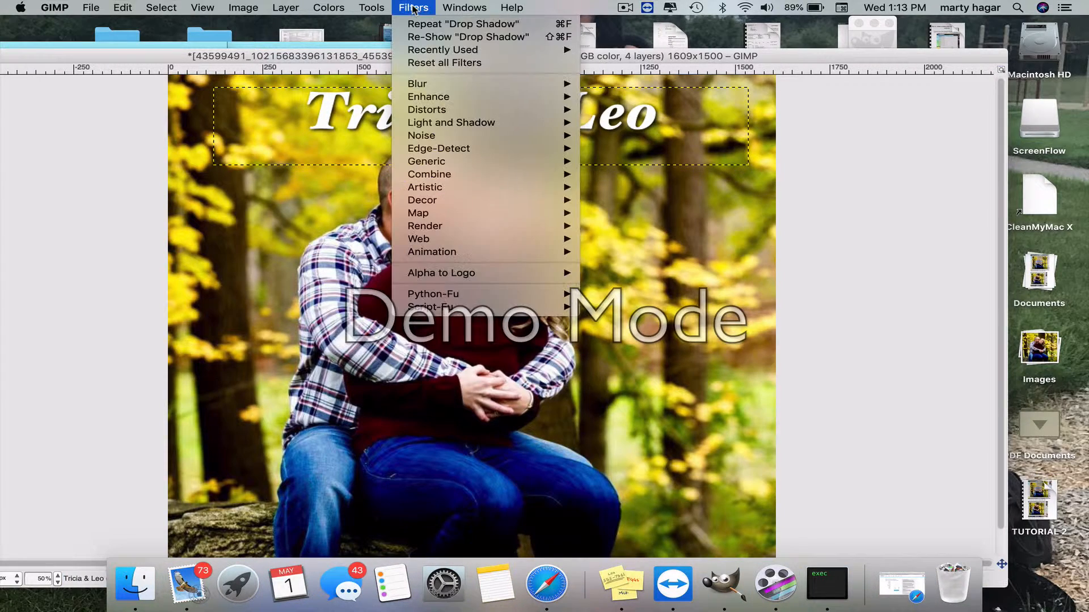
{"action": "left_click", "coordinate": [413, 27]}
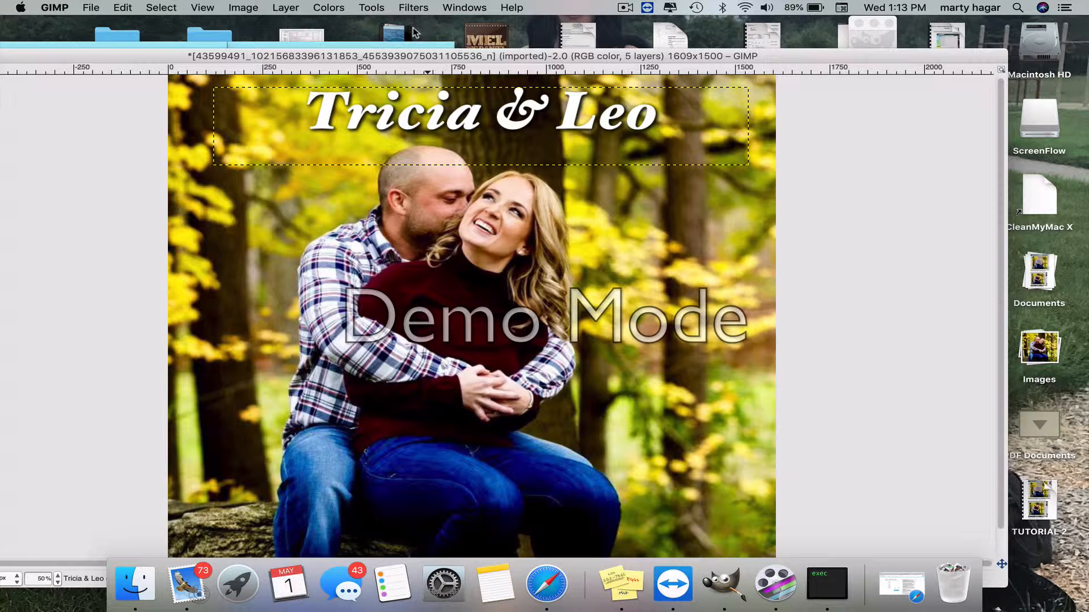
{"action": "left_click", "coordinate": [413, 7]}
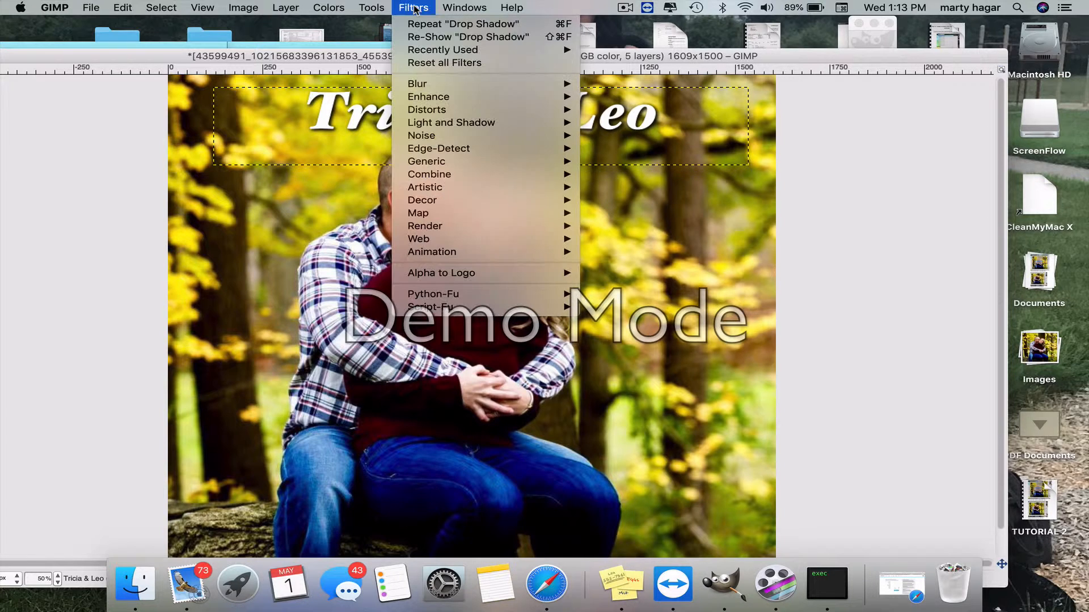
{"action": "left_click", "coordinate": [416, 24]}
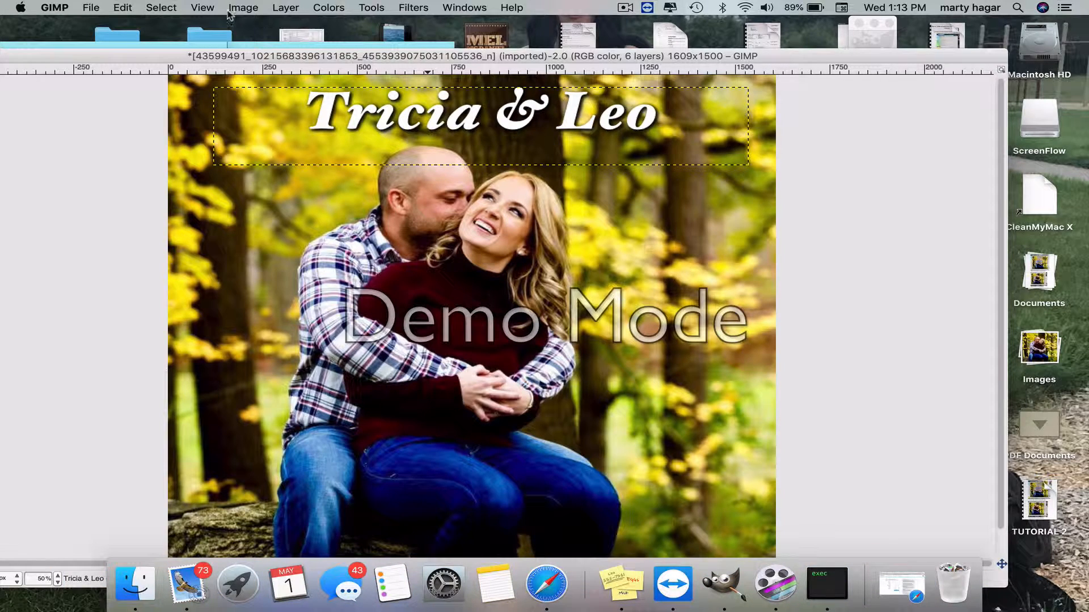
Undo the three repeated drop shadows, keeping only the first one on the names.
{"action": "left_click", "coordinate": [118, 7]}
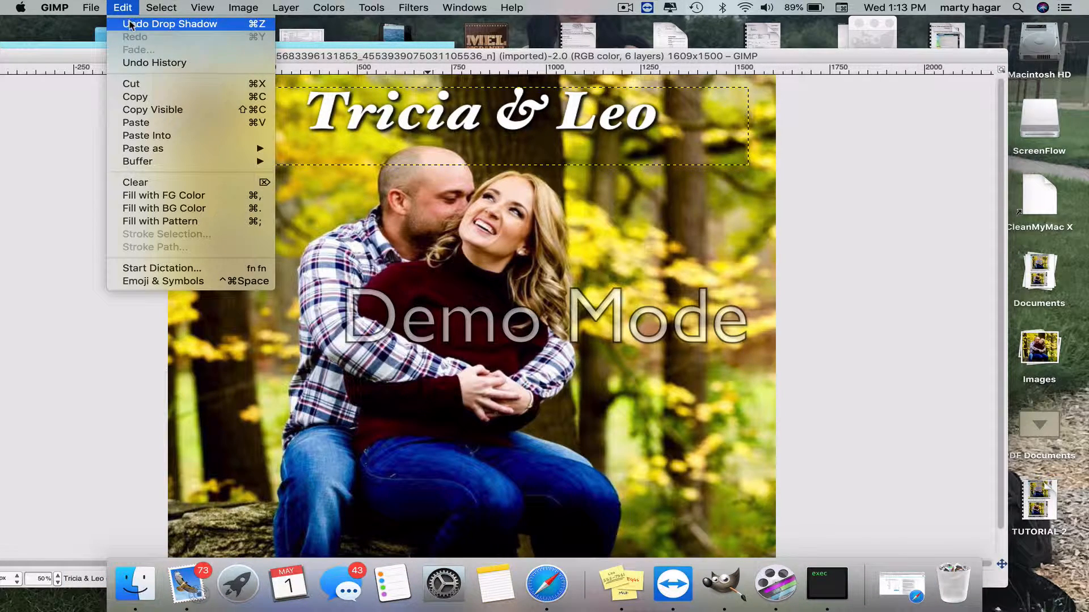
{"action": "left_click", "coordinate": [130, 20]}
{"action": "left_click", "coordinate": [120, 6]}
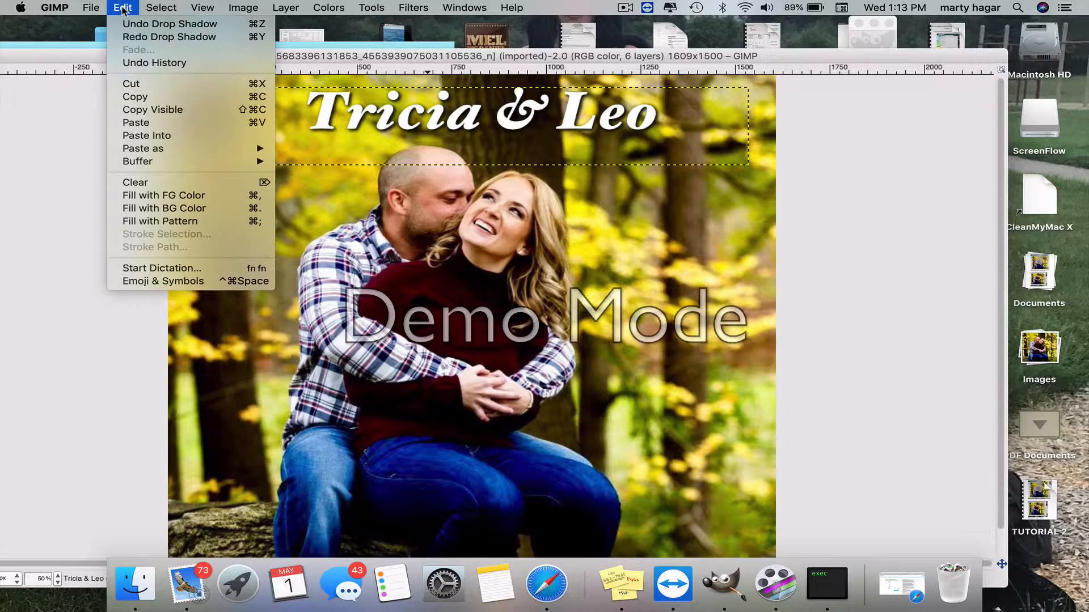
{"action": "left_click", "coordinate": [123, 22]}
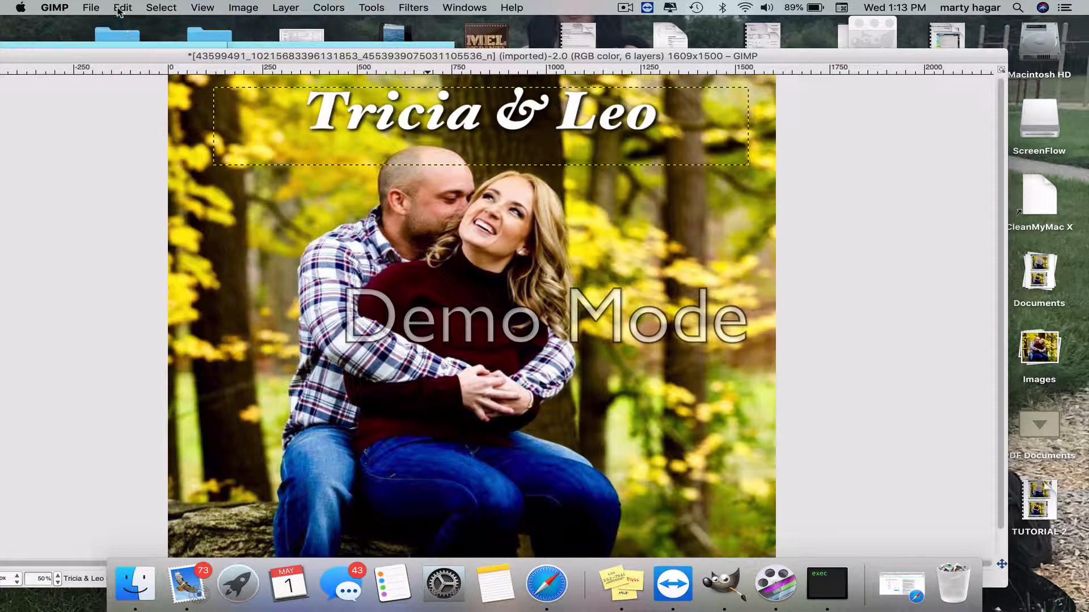
{"action": "left_click", "coordinate": [121, 7]}
{"action": "left_click", "coordinate": [121, 24]}
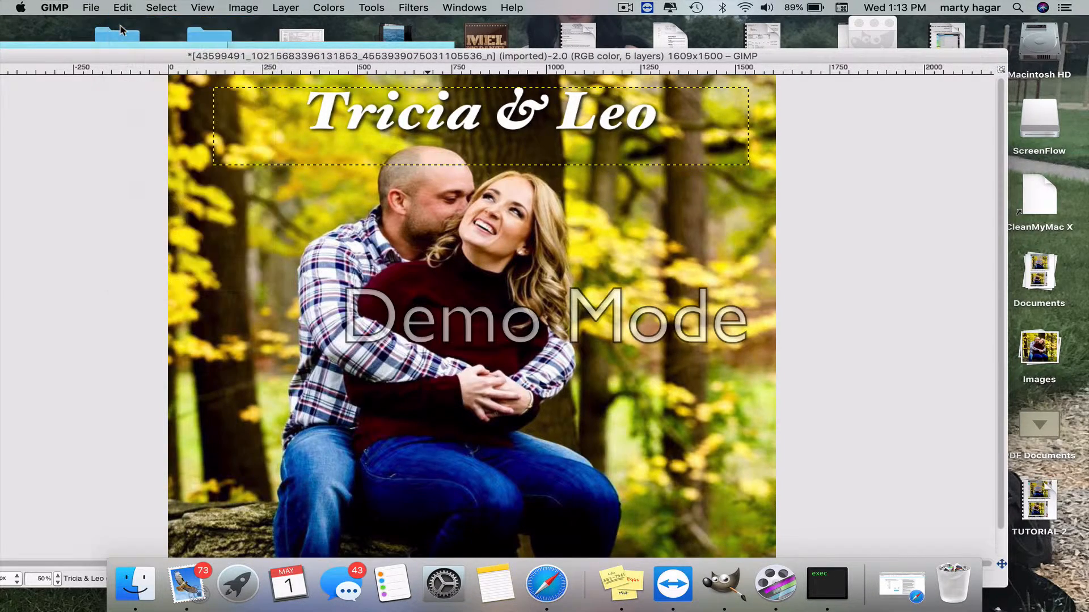
Reapply the last Drop Shadow filter to the names text three more times.
{"action": "left_click", "coordinate": [414, 8]}
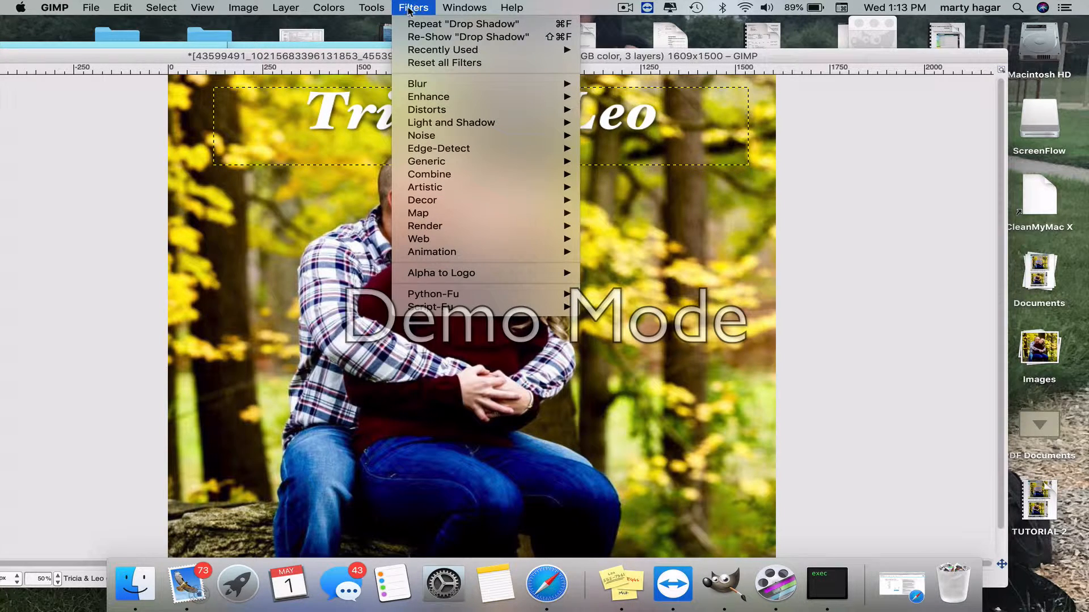
{"action": "left_click", "coordinate": [413, 23]}
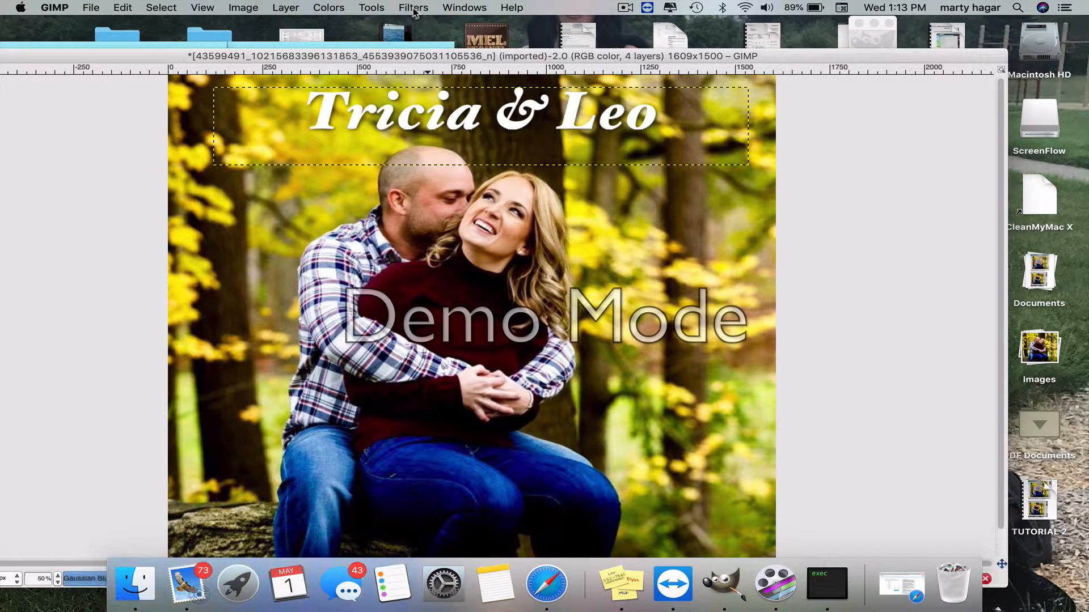
{"action": "left_click", "coordinate": [414, 8]}
{"action": "left_click", "coordinate": [417, 26]}
{"action": "left_click", "coordinate": [413, 10]}
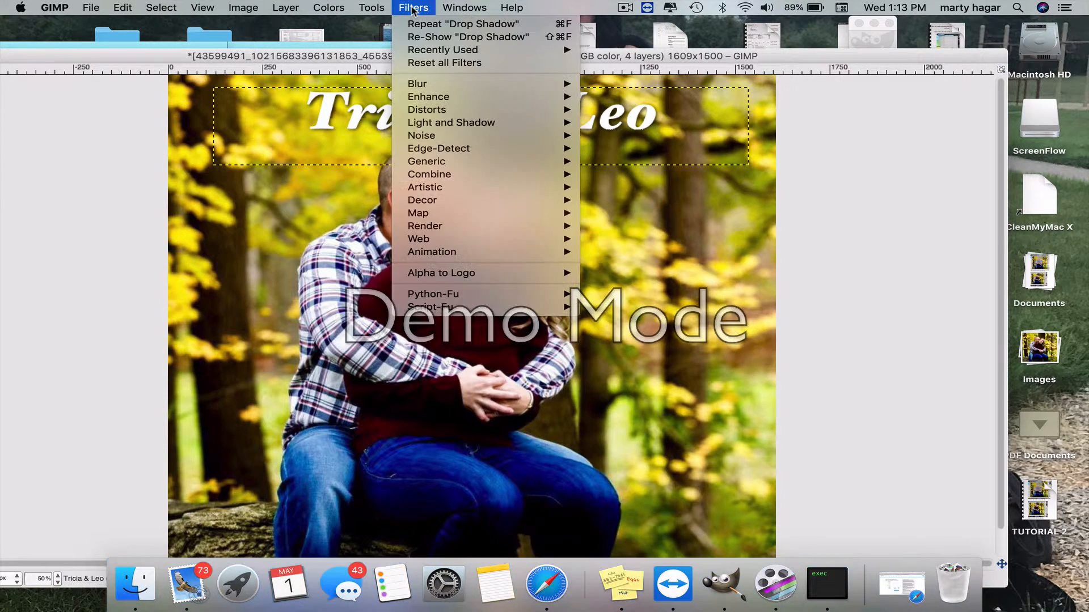
{"action": "left_click", "coordinate": [417, 24]}
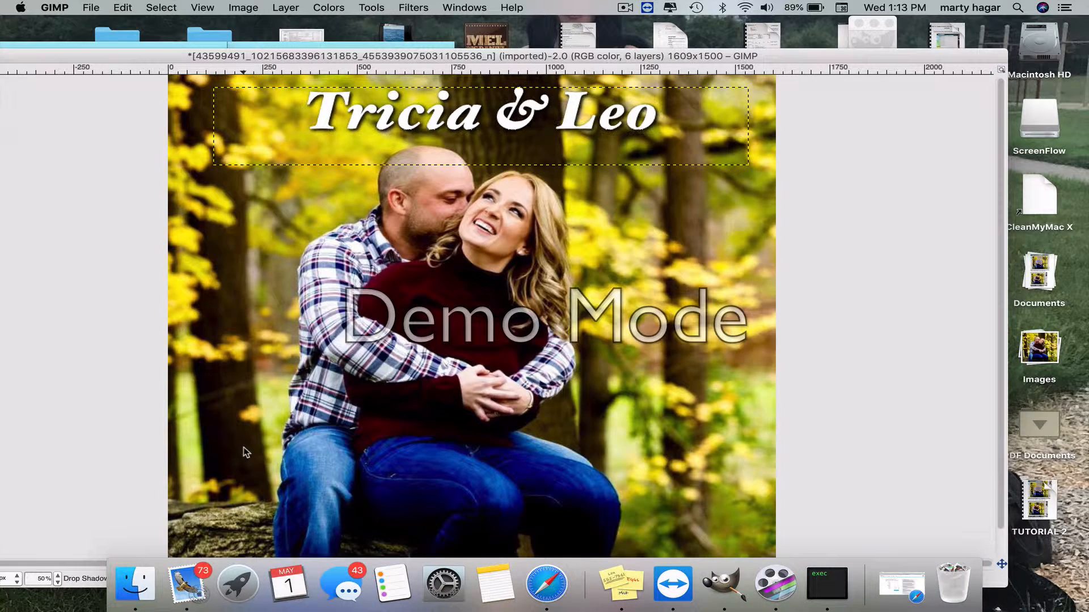
Draw a wide text box across the lower part of the photo, enter "May 6th, 2016" and deselect the text.
{"action": "left_click_drag", "start_coordinate": [243, 447], "coordinate": [736, 539]}
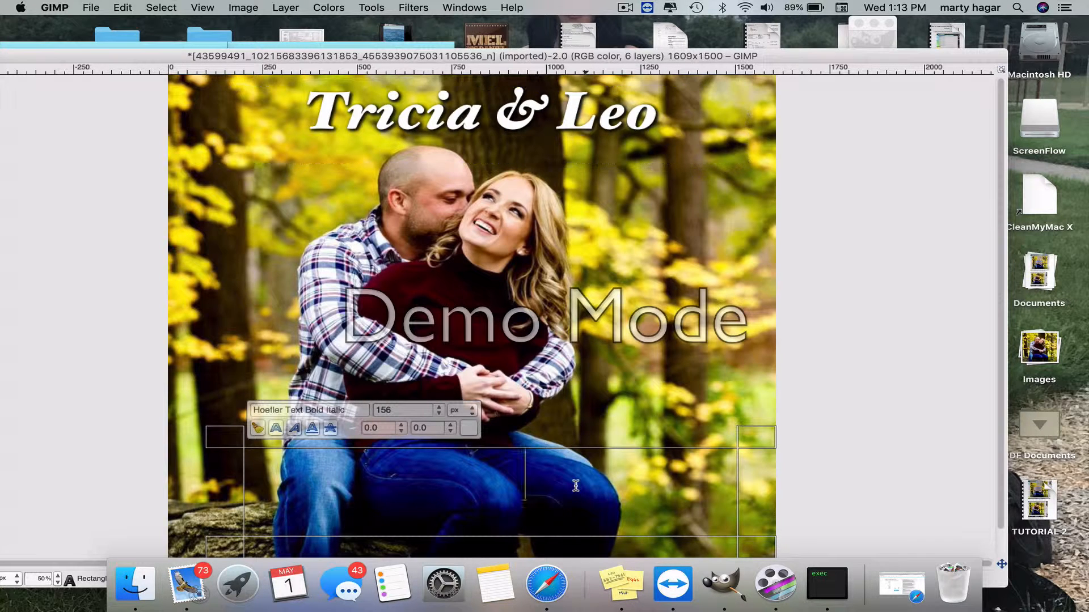
{"action": "type", "text": "May 6t"}
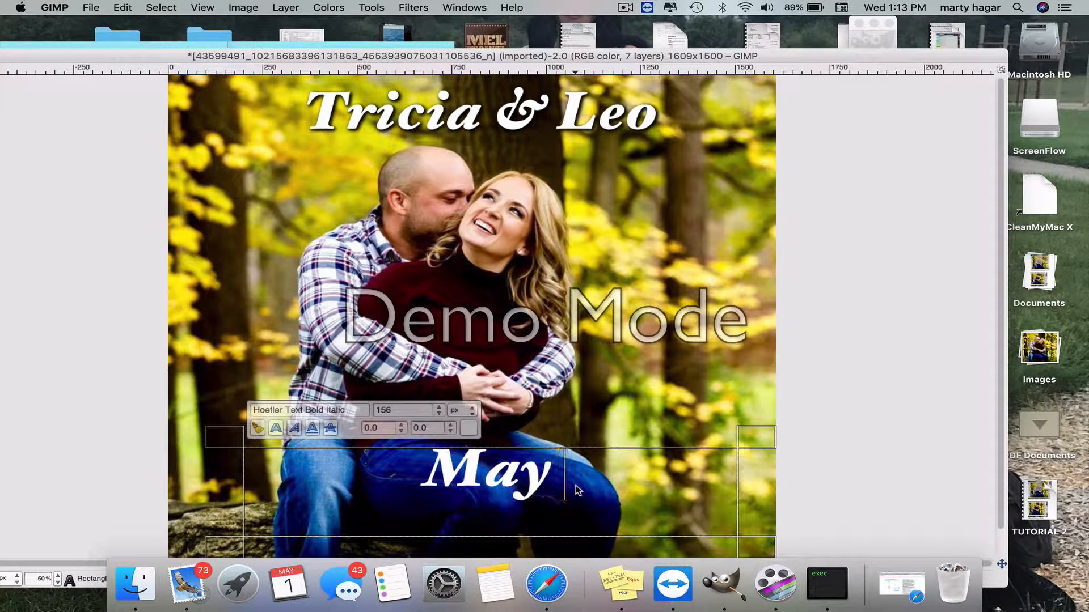
{"action": "type", "text": "h, 2016"}
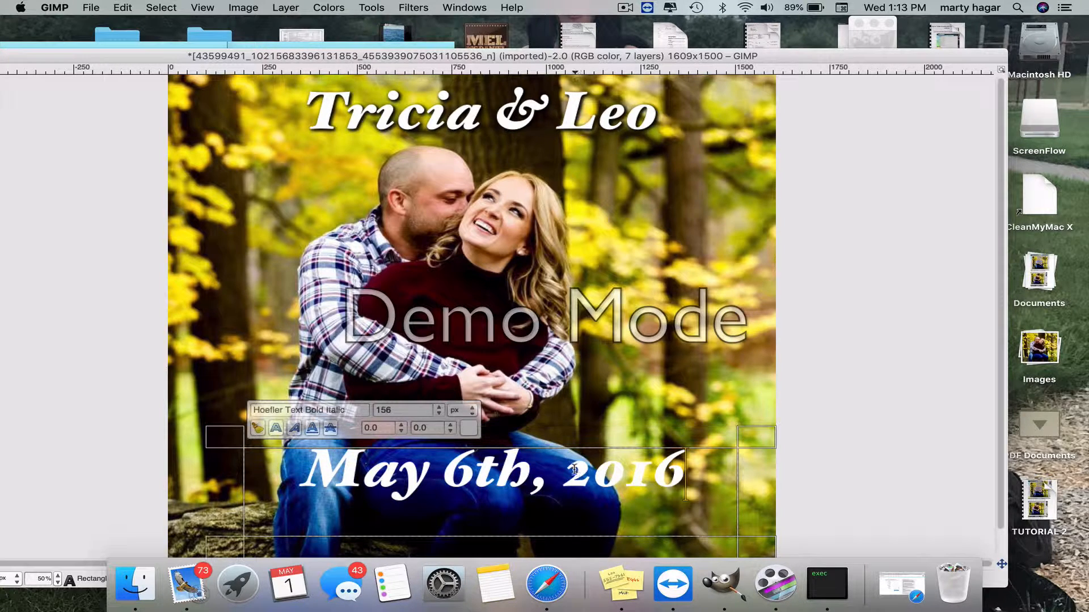
{"action": "left_click_drag", "start_coordinate": [559, 473], "coordinate": [556, 484]}
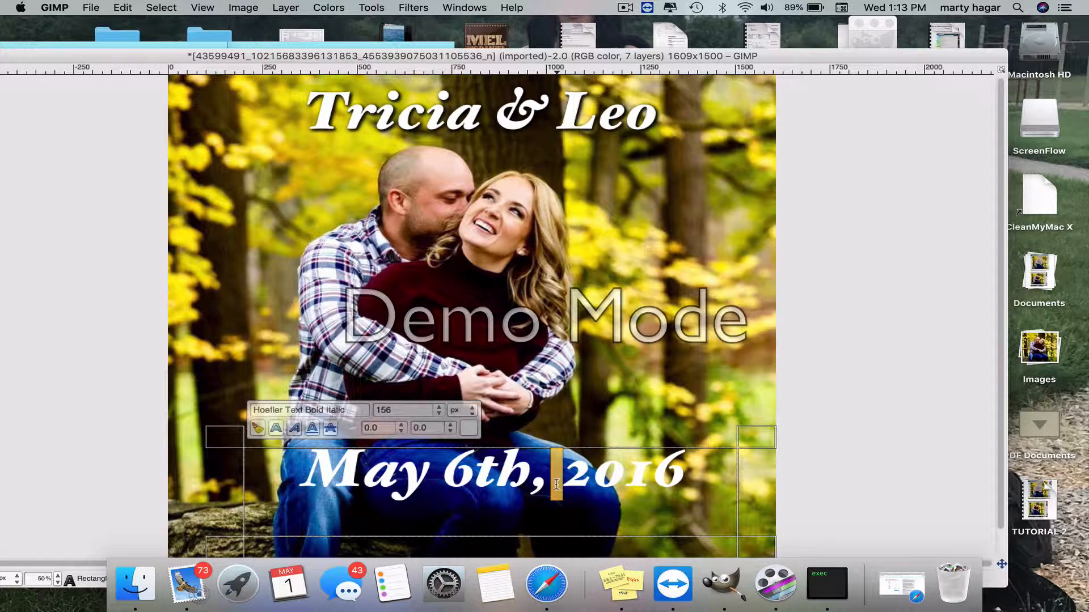
{"action": "left_click", "coordinate": [612, 411]}
{"action": "left_click_drag", "start_coordinate": [807, 486], "coordinate": [771, 483]}
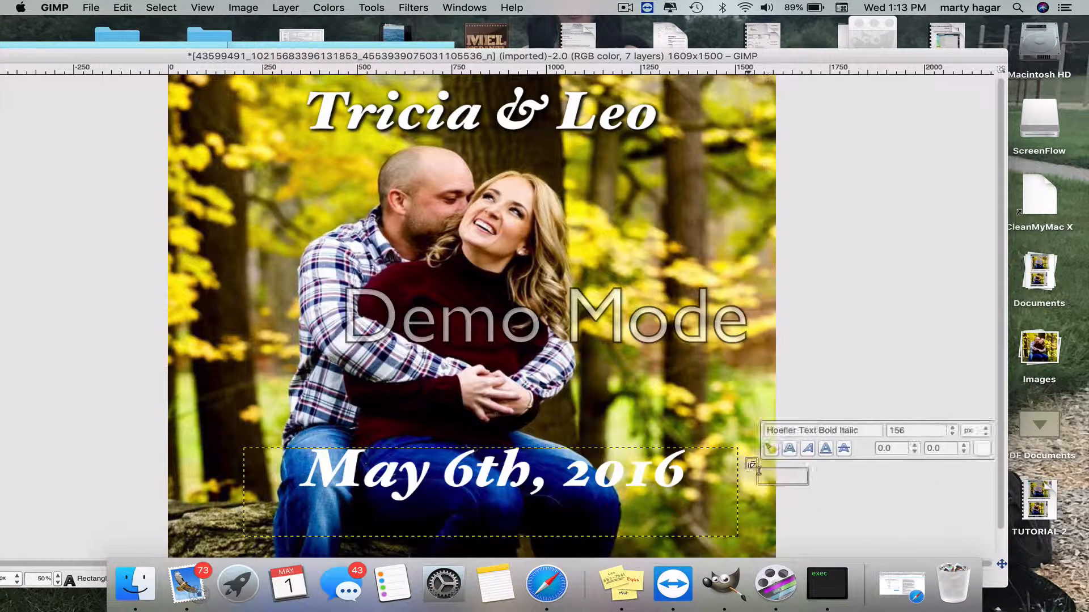
Lower the upper edge of the date's text box so the date sits closer to the photo's bottom.
{"action": "left_click", "coordinate": [736, 479]}
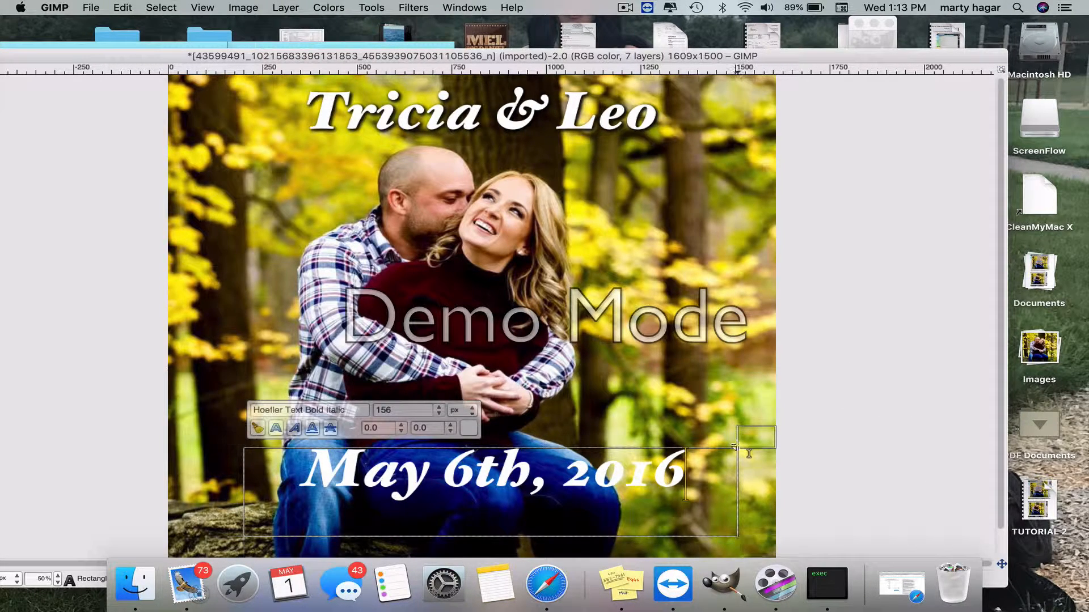
{"action": "left_click", "coordinate": [732, 472]}
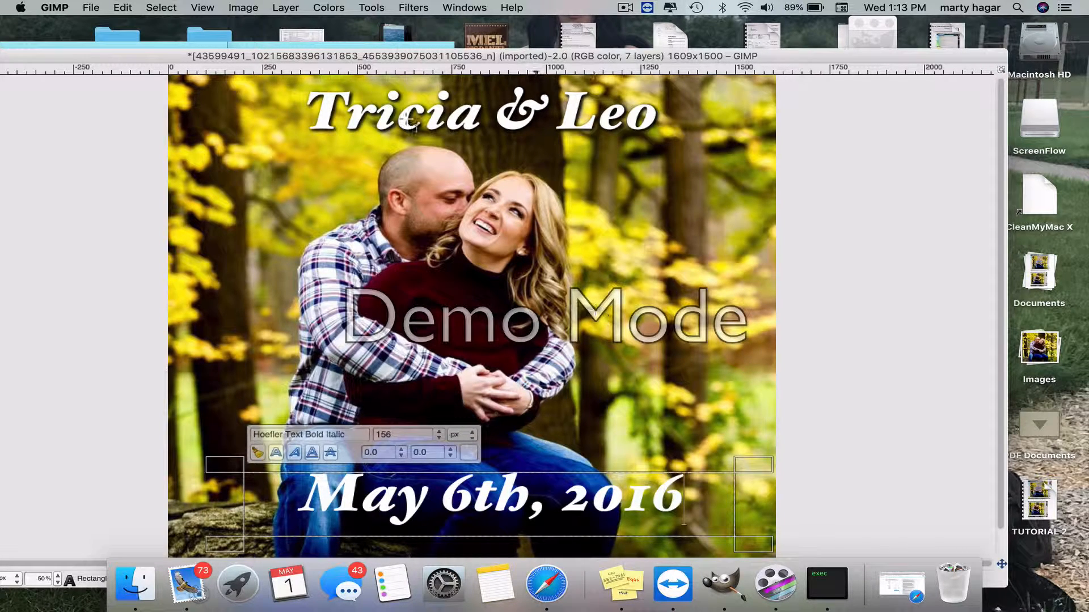
Try the last Drop Shadow filter on the date text, then undo it.
{"action": "left_click", "coordinate": [408, 6]}
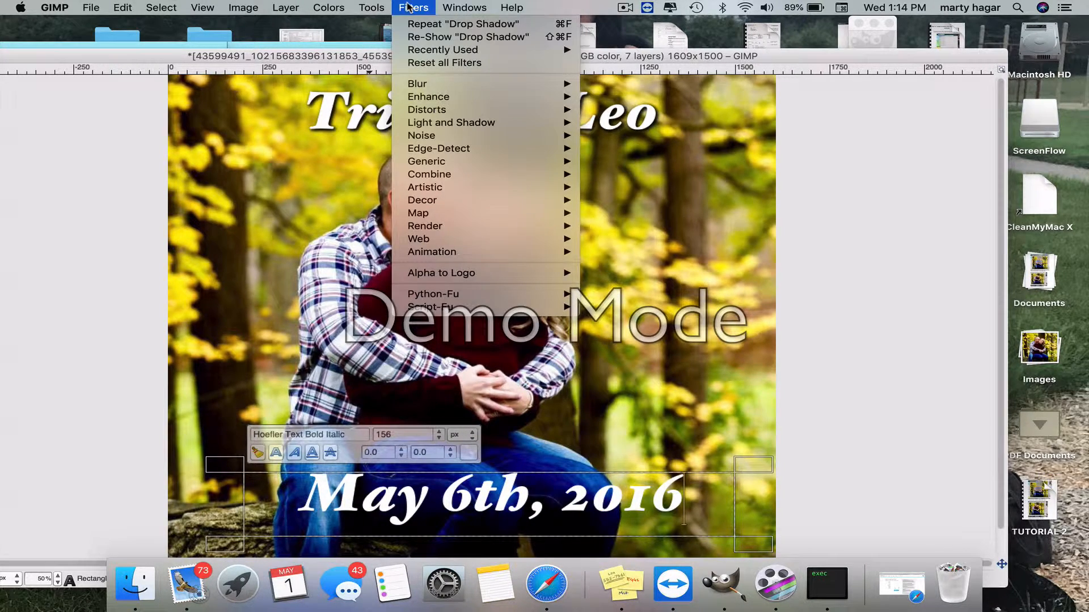
{"action": "left_click", "coordinate": [415, 19]}
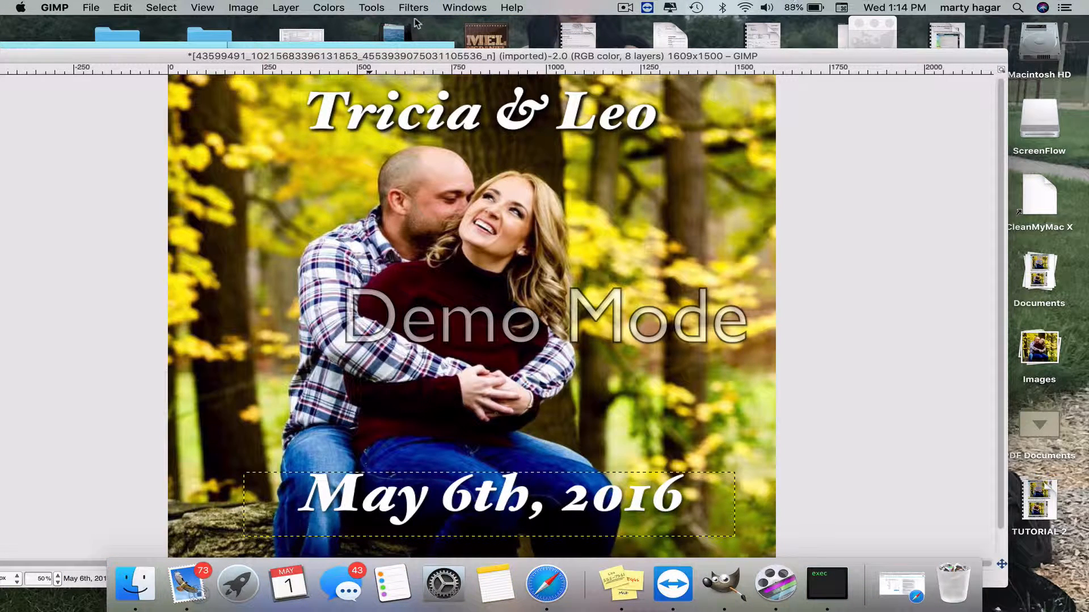
{"action": "left_click", "coordinate": [122, 8]}
{"action": "left_click", "coordinate": [130, 28]}
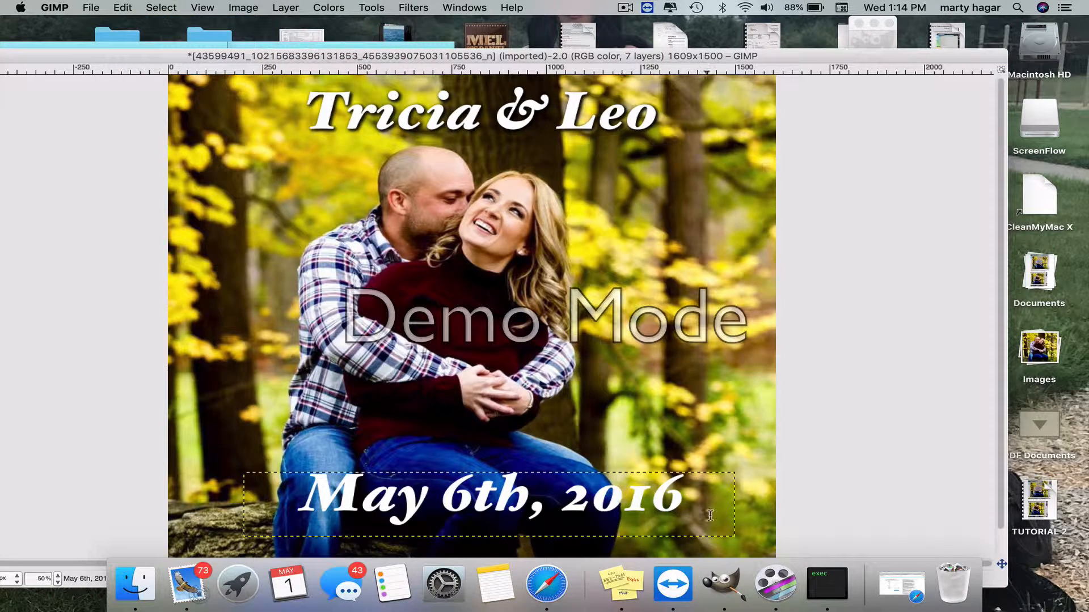
Correct the year in the date text to 2019.
{"action": "left_click", "coordinate": [698, 499]}
{"action": "key", "text": "BackSpace"}
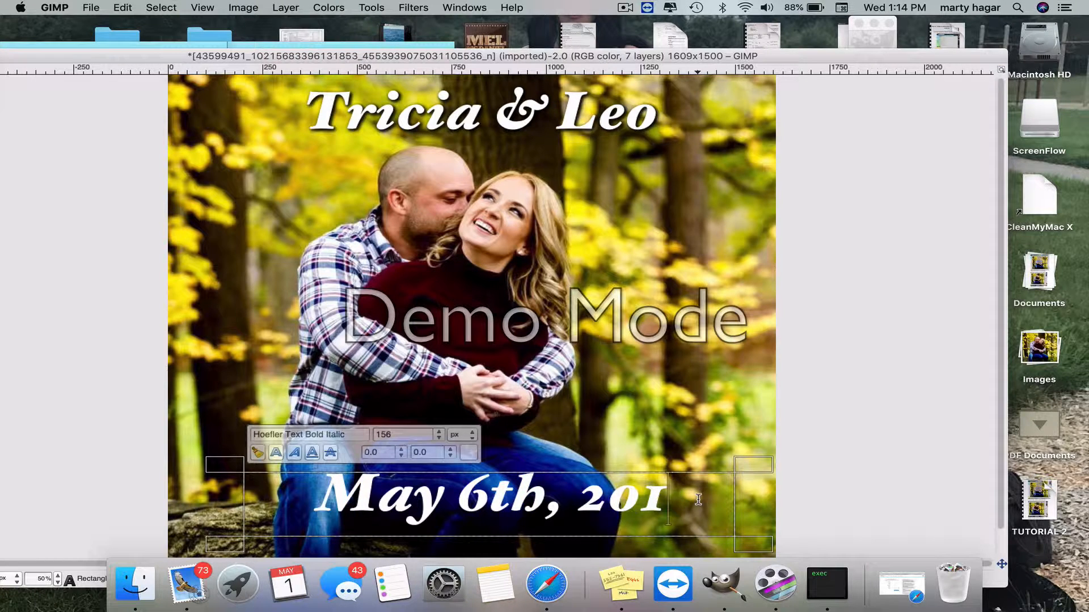
{"action": "type", "text": "9"}
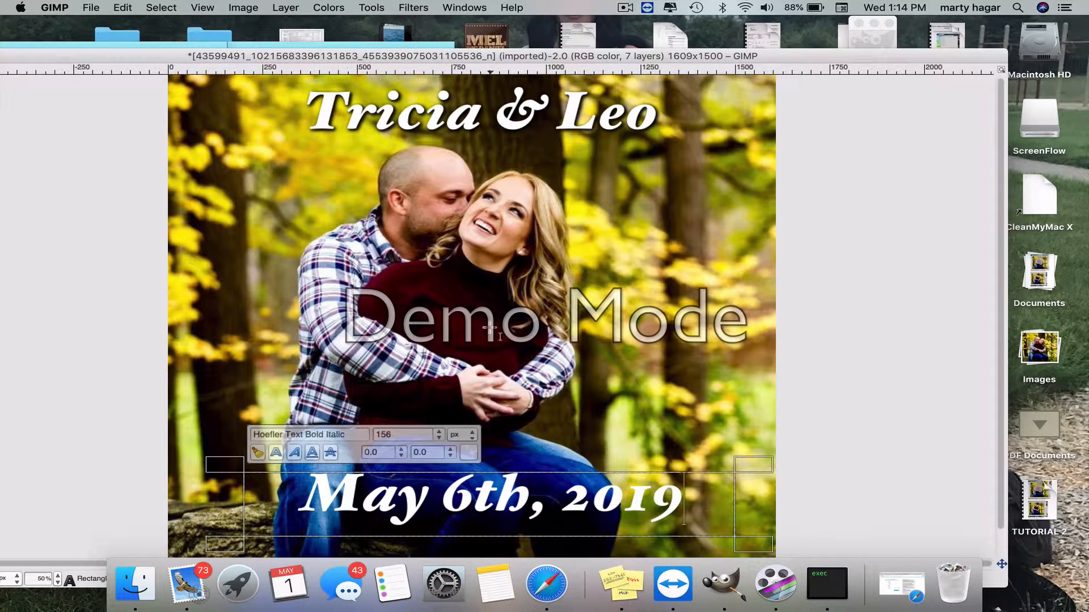
Apply the last Drop Shadow filter to the date text three times.
{"action": "left_click", "coordinate": [417, 8]}
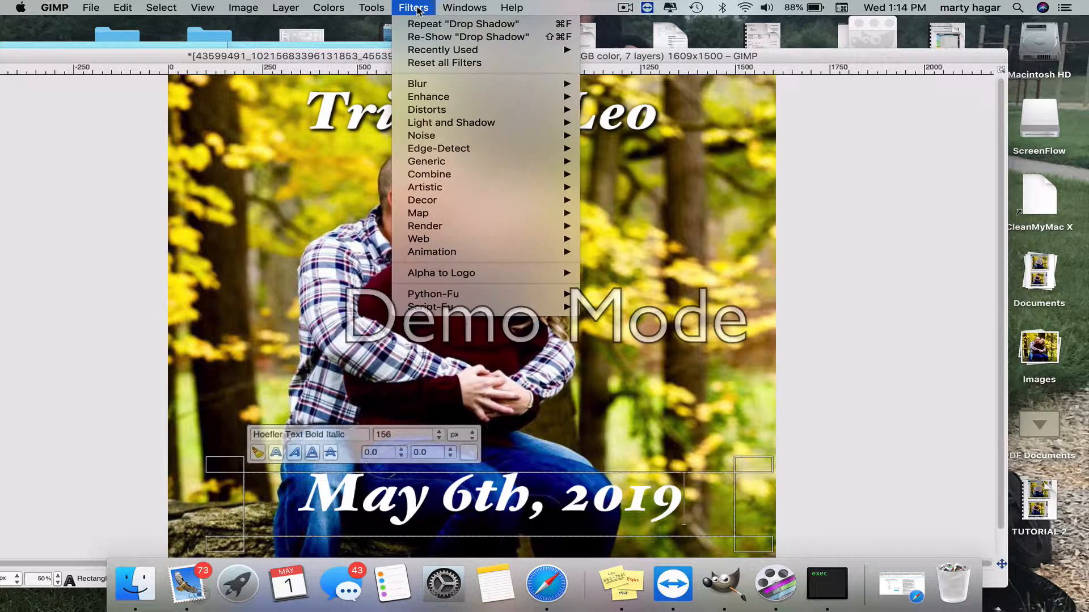
{"action": "left_click", "coordinate": [421, 25]}
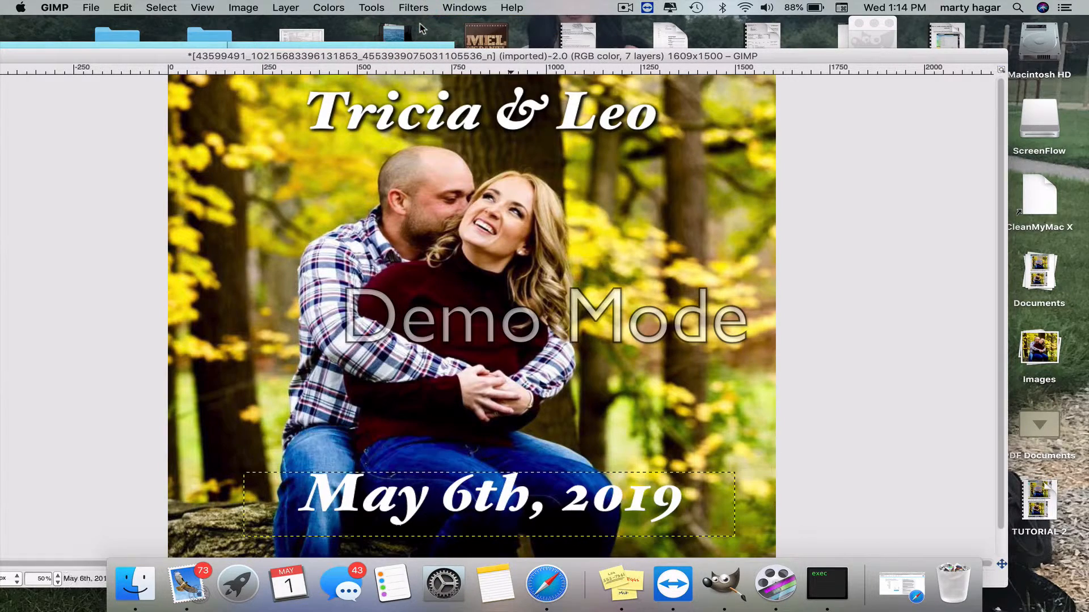
{"action": "left_click", "coordinate": [412, 7]}
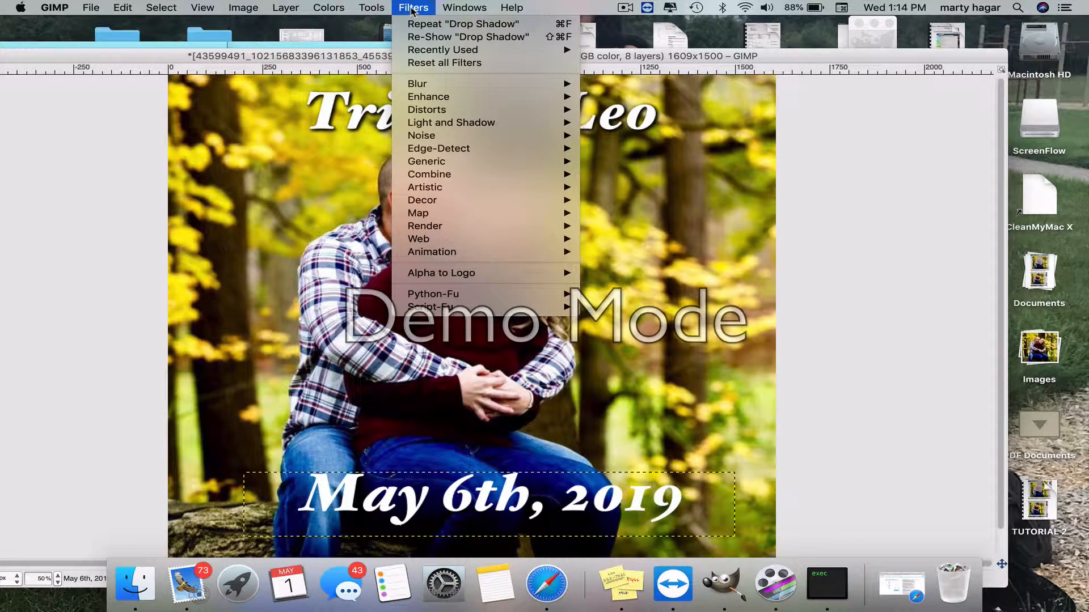
{"action": "left_click", "coordinate": [417, 25]}
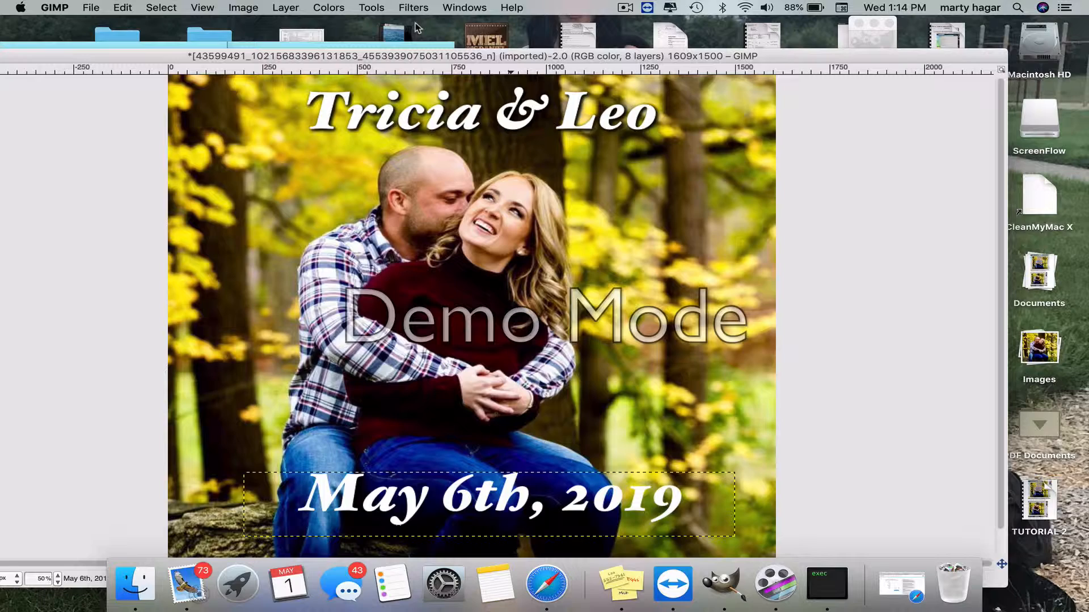
{"action": "left_click", "coordinate": [412, 8]}
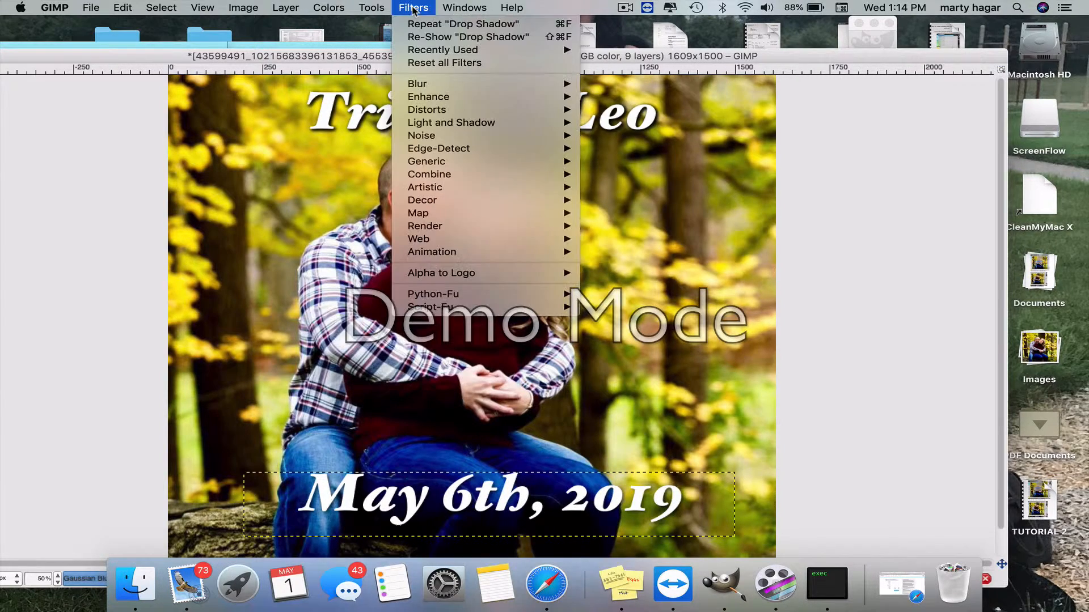
{"action": "left_click", "coordinate": [417, 26]}
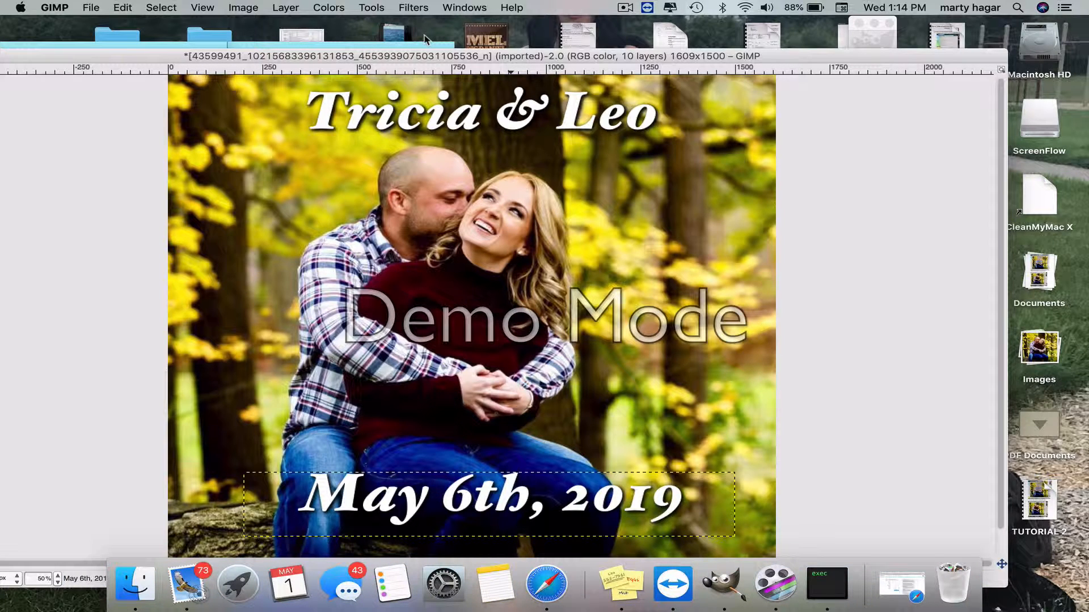
Merge the visible layers, expanded as necessary, and test whether the names text can still be edited.
{"action": "left_click", "coordinate": [244, 8]}
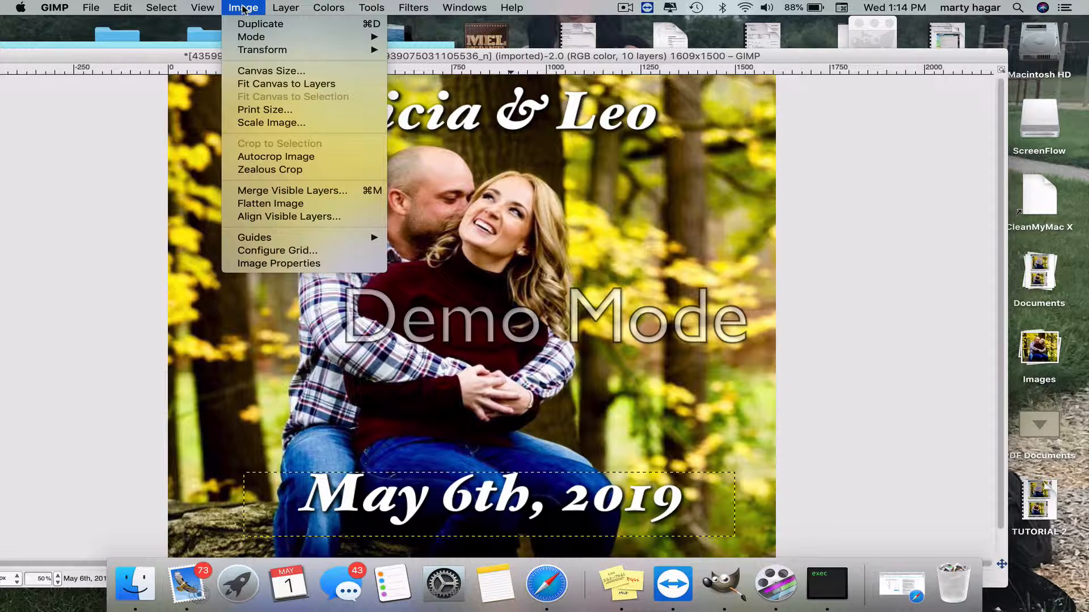
{"action": "left_click", "coordinate": [248, 195]}
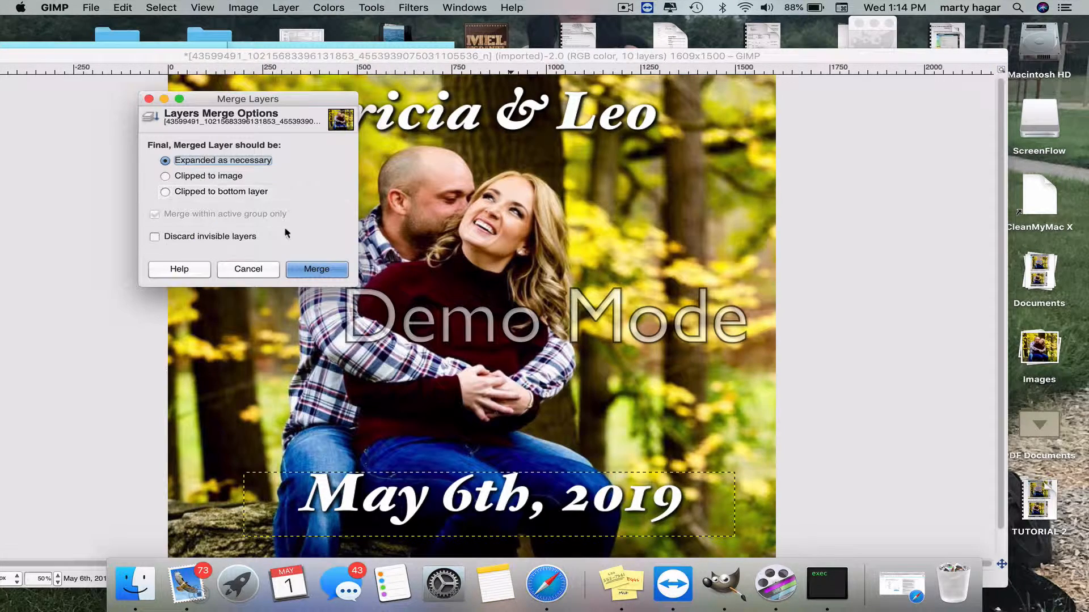
{"action": "left_click", "coordinate": [313, 268]}
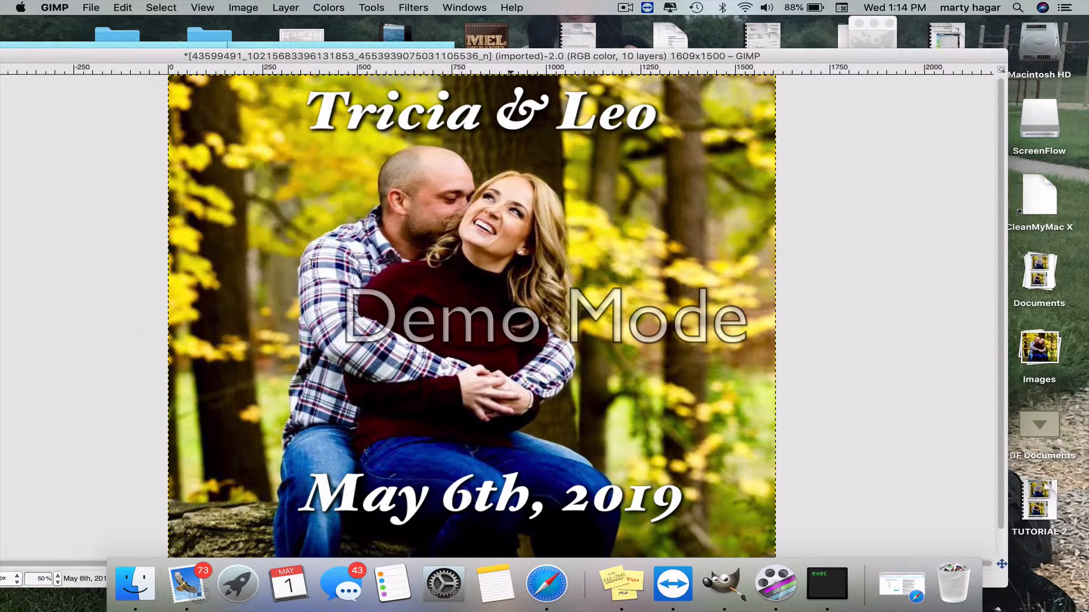
{"action": "left_click", "coordinate": [450, 95]}
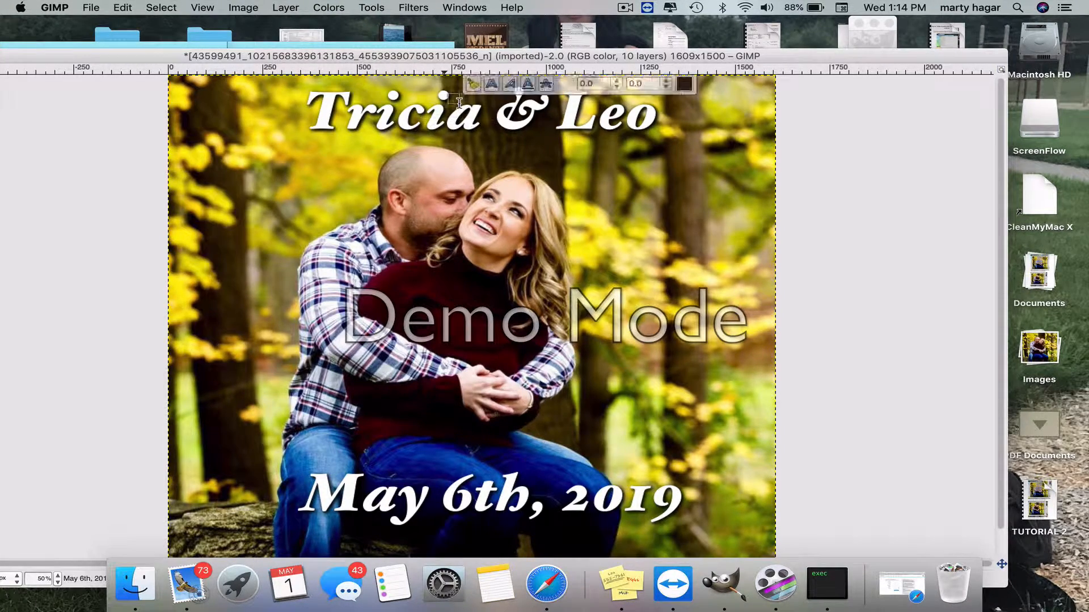
{"action": "left_click", "coordinate": [666, 98]}
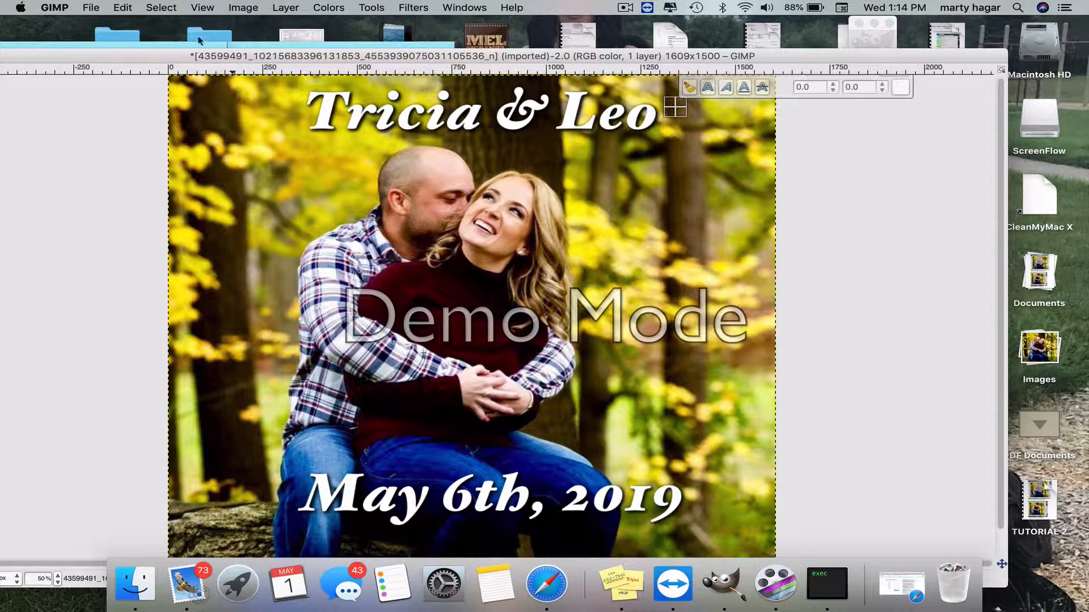
Undo the layer merge and place the text cursor in the names text.
{"action": "left_click", "coordinate": [124, 7]}
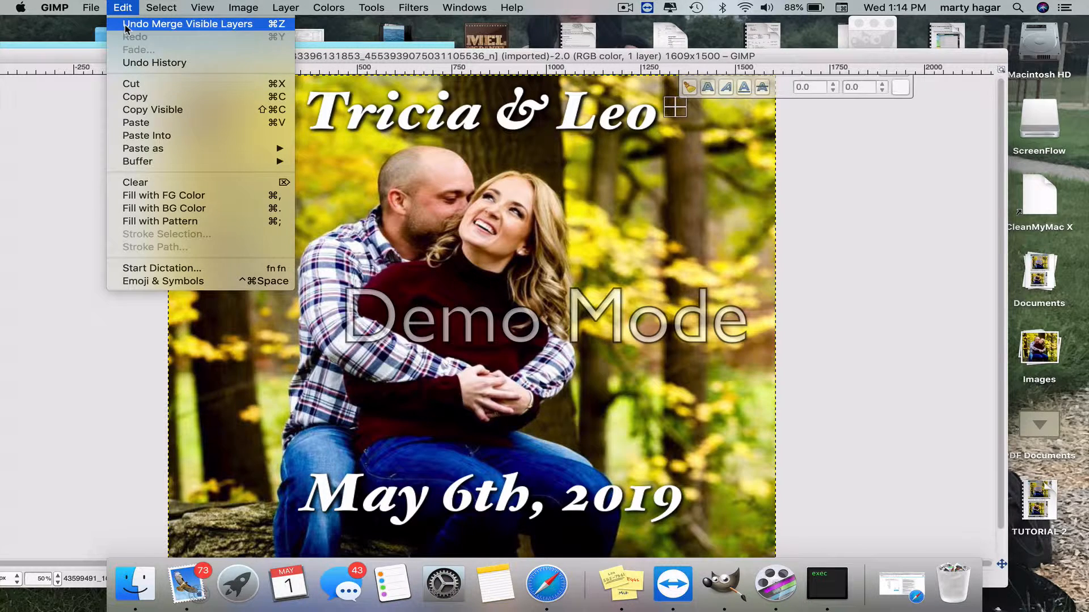
{"action": "left_click", "coordinate": [126, 24]}
{"action": "left_click", "coordinate": [324, 118]}
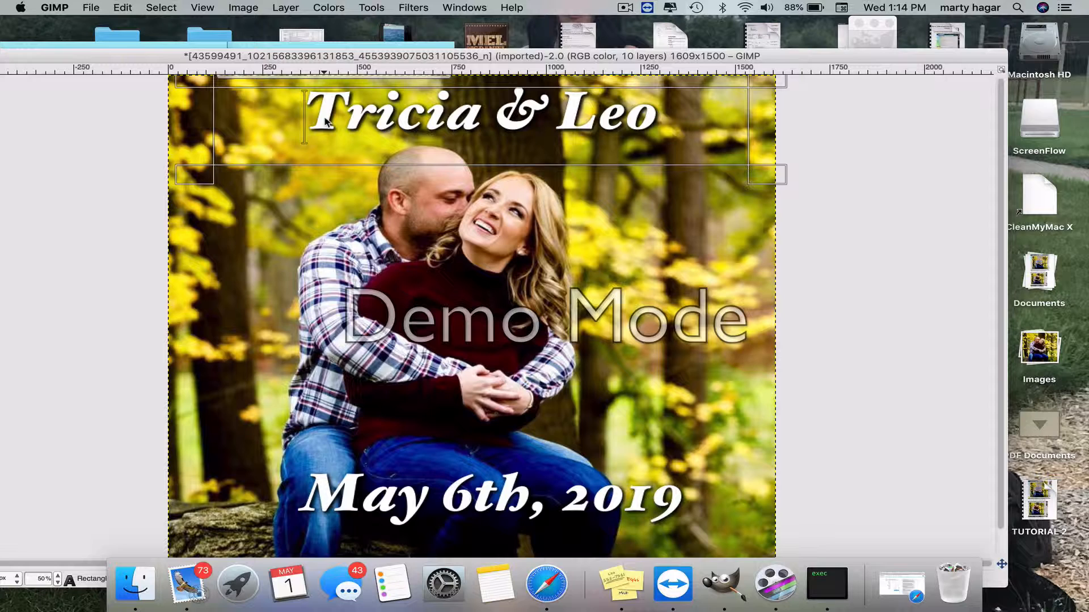
Merge all visible layers into one, with the final layer expanded as necessary.
{"action": "left_click", "coordinate": [244, 8]}
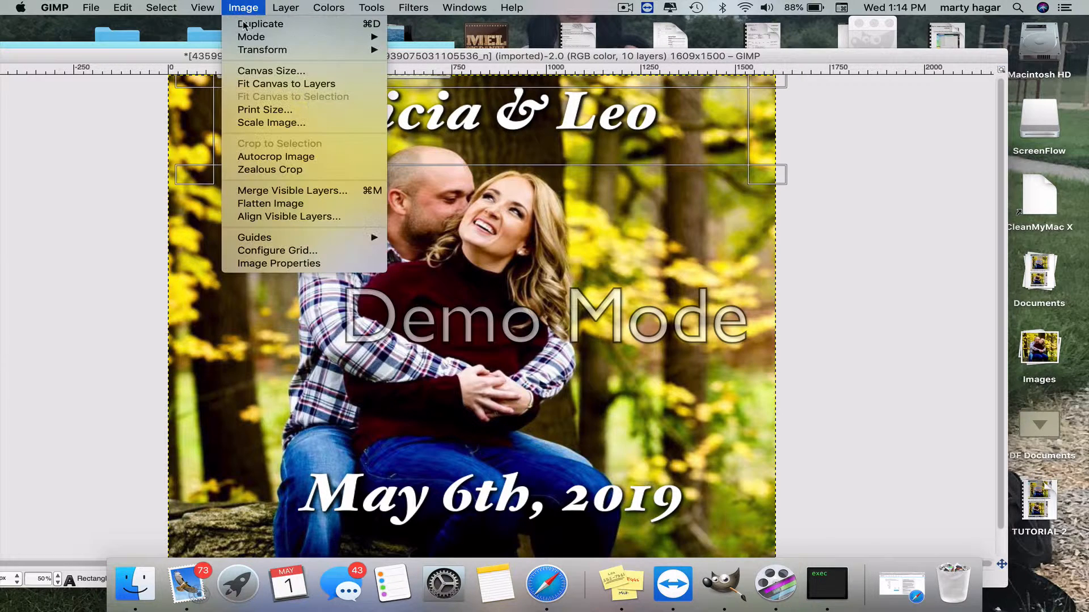
{"action": "left_click", "coordinate": [272, 191]}
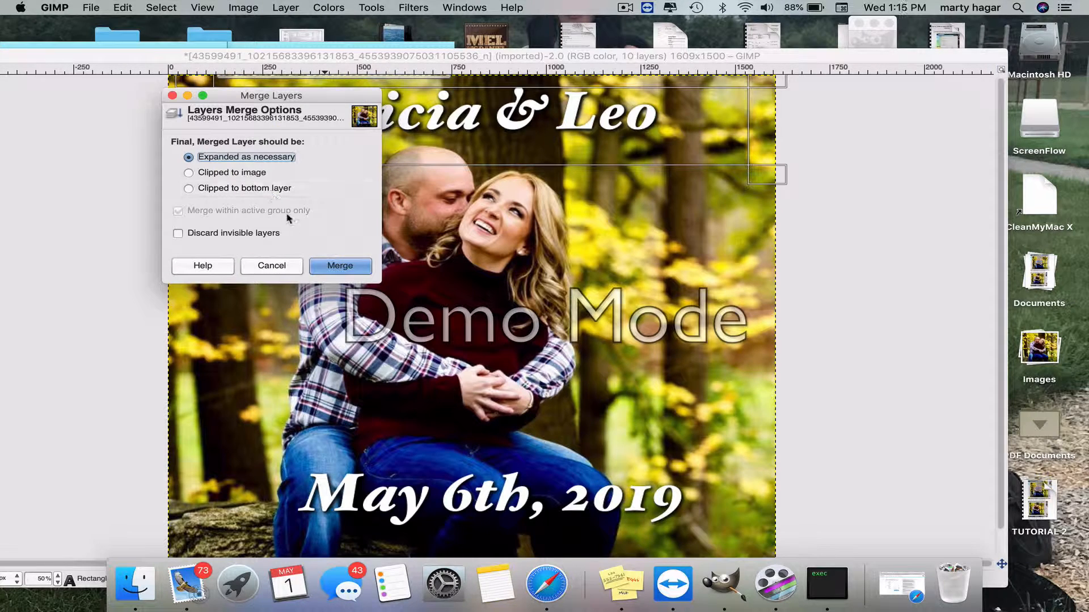
{"action": "left_click", "coordinate": [340, 267]}
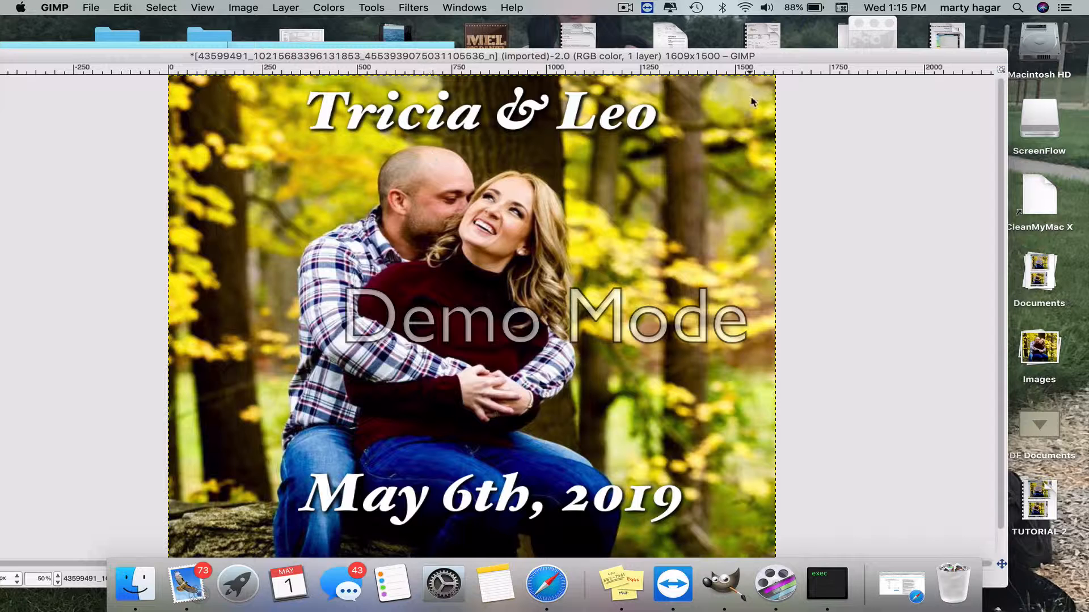
Activate the Paintbrush tool and choose the Star 014 brush in its options.
{"action": "left_click", "coordinate": [884, 31]}
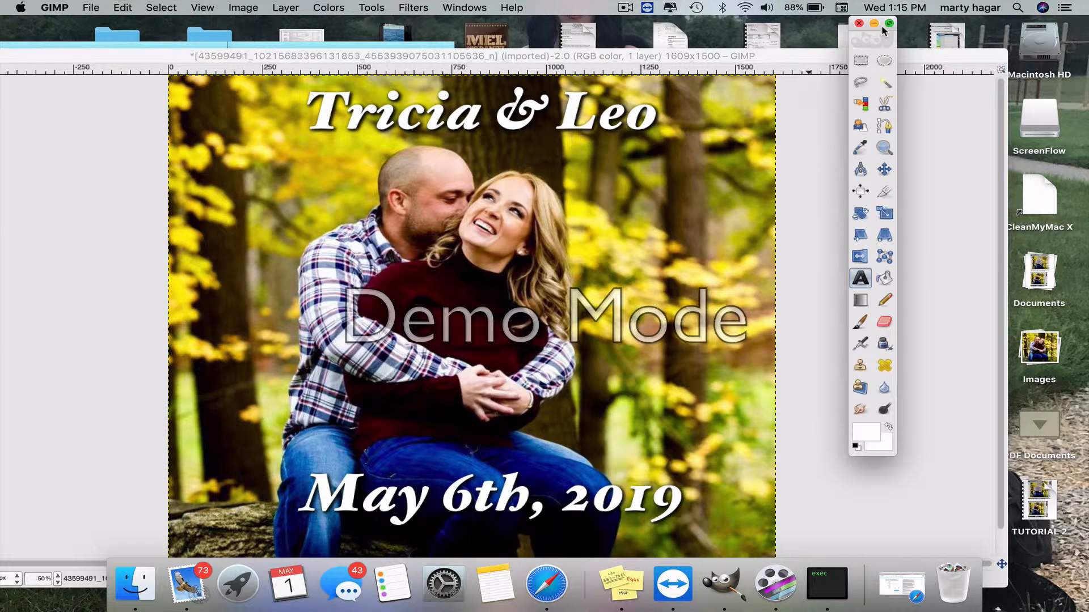
{"action": "left_click", "coordinate": [857, 325]}
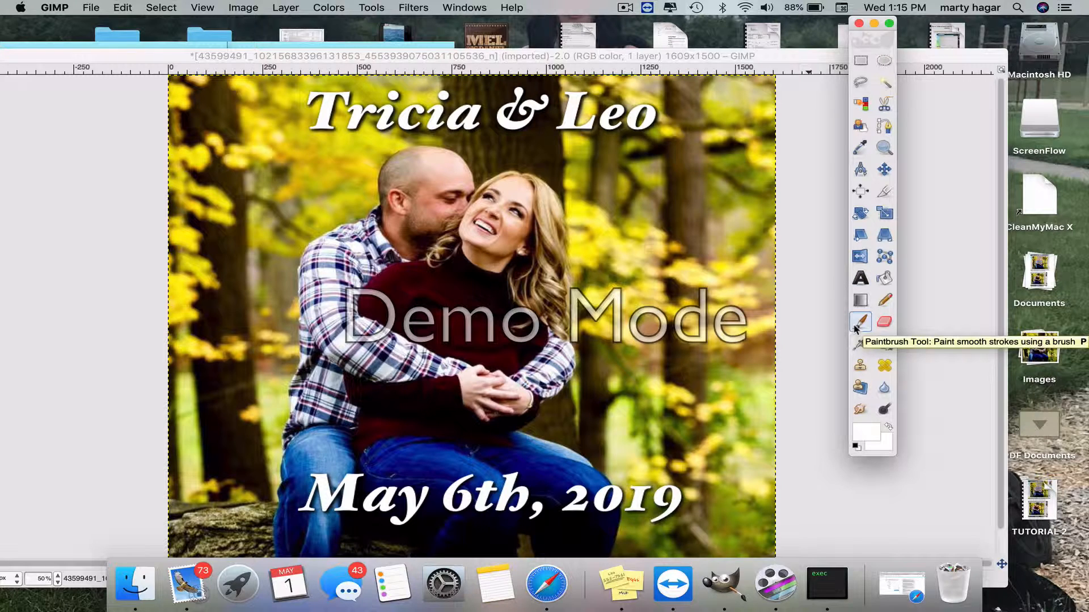
{"action": "double_click", "coordinate": [860, 323]}
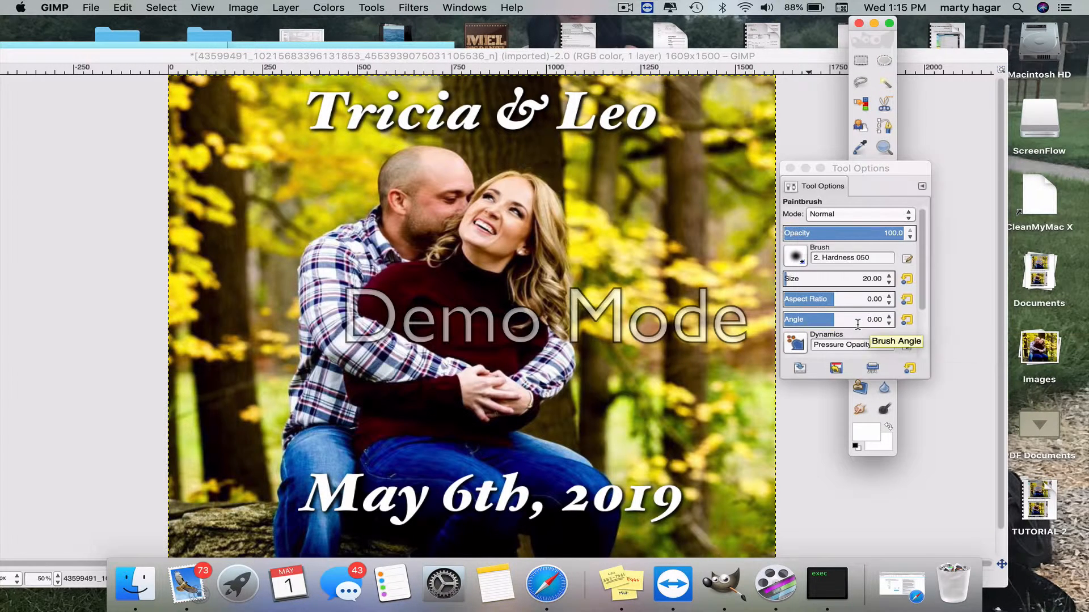
{"action": "left_click", "coordinate": [796, 257]}
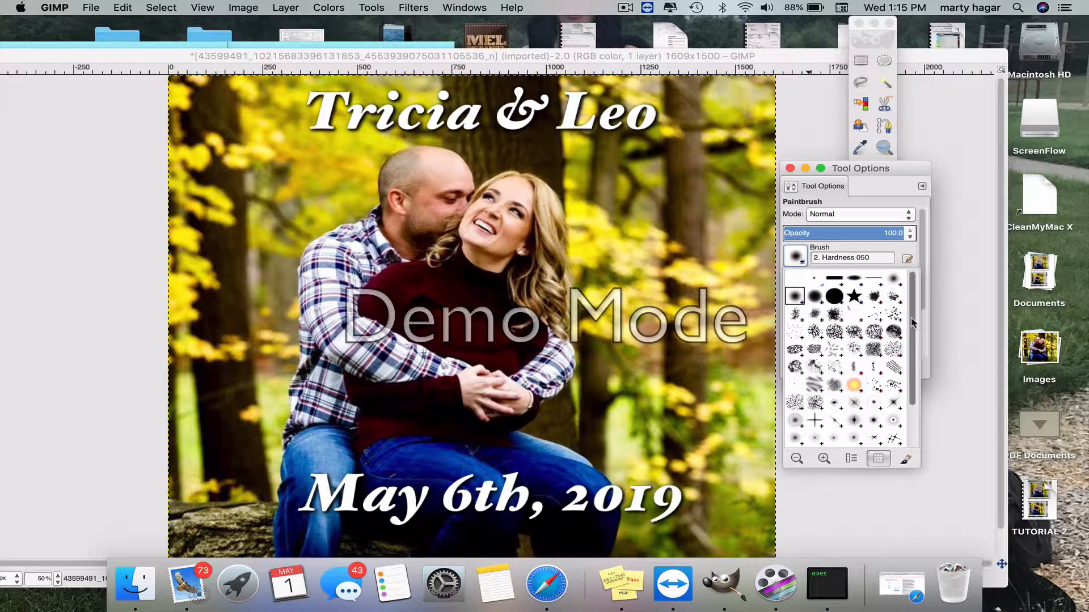
{"action": "left_click_drag", "start_coordinate": [912, 322], "coordinate": [914, 352]}
{"action": "left_click_drag", "start_coordinate": [913, 352], "coordinate": [914, 358]}
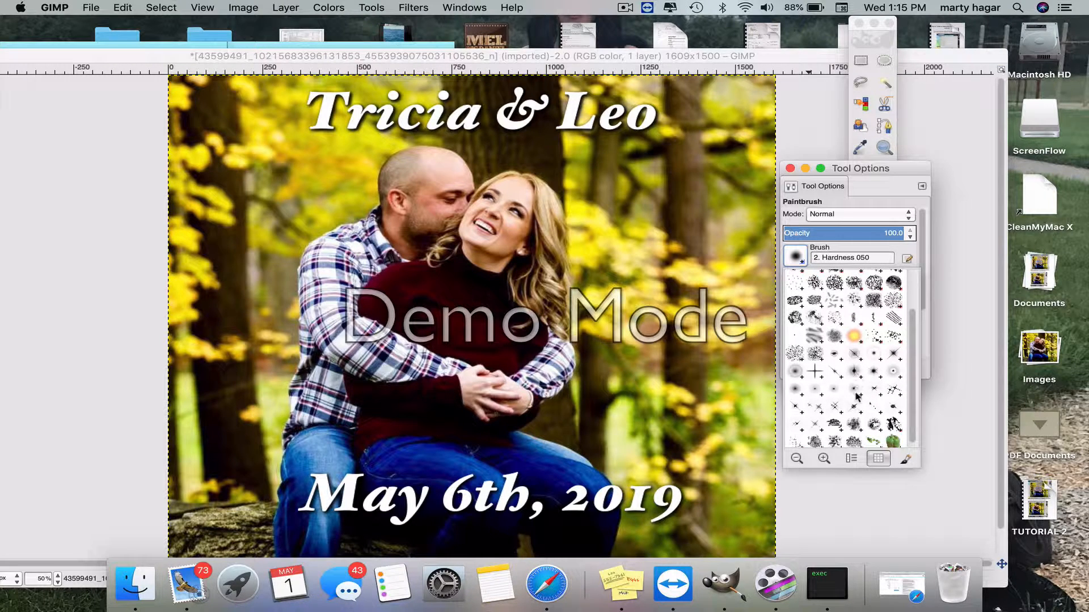
{"action": "left_click", "coordinate": [895, 356]}
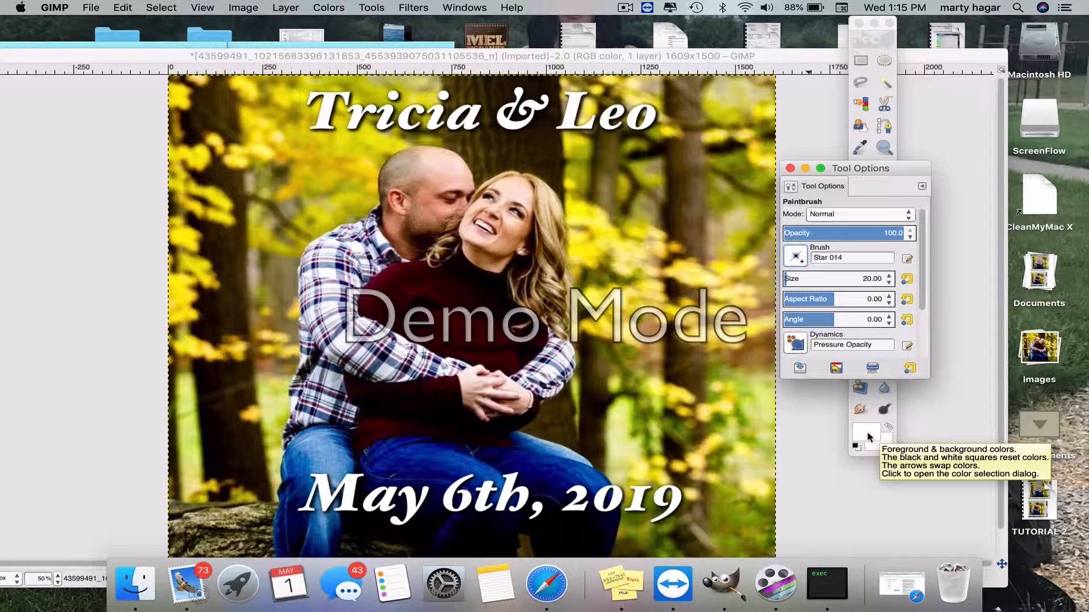
Set the brush size to 42 and stamp two white stars on the trees to the right of the couple.
{"action": "left_click", "coordinate": [889, 276]}
{"action": "left_click", "coordinate": [889, 275]}
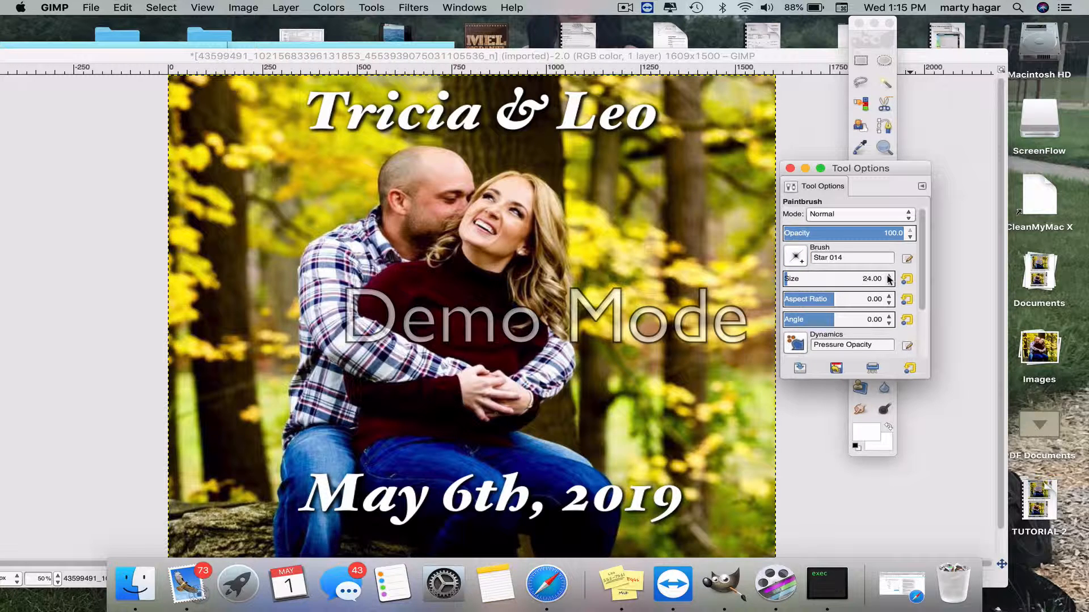
{"action": "left_click", "coordinate": [889, 276]}
{"action": "left_click", "coordinate": [889, 275]}
{"action": "left_click", "coordinate": [696, 145]}
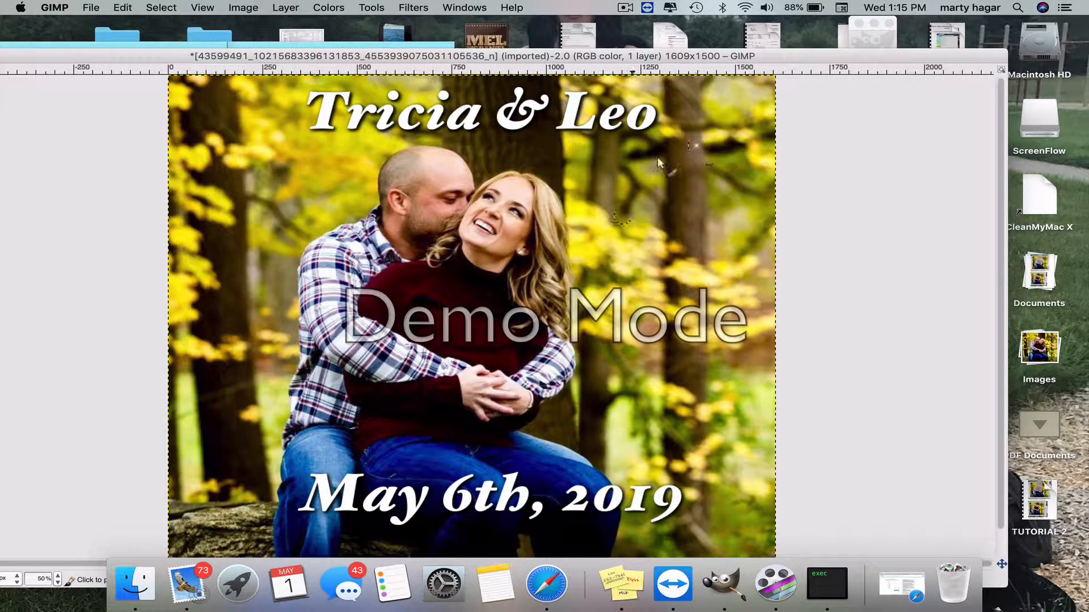
{"action": "left_click", "coordinate": [737, 200]}
Move the image window down and left, clear of the tool windows, and bring the Paintbrush options forward.
{"action": "left_click", "coordinate": [886, 40]}
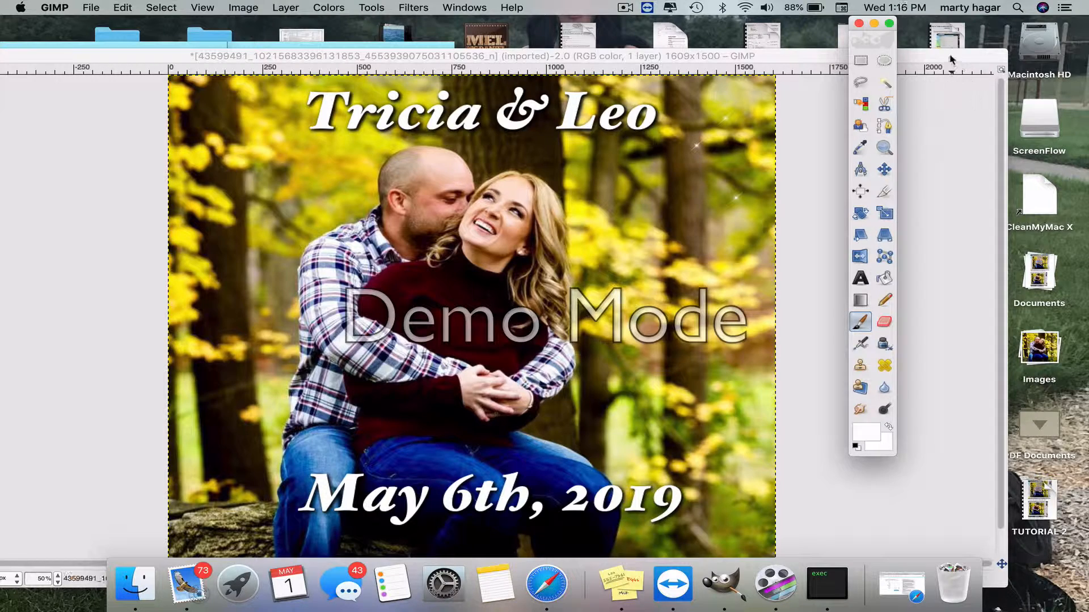
{"action": "left_click_drag", "start_coordinate": [952, 59], "coordinate": [833, 90]}
{"action": "left_click", "coordinate": [907, 202]}
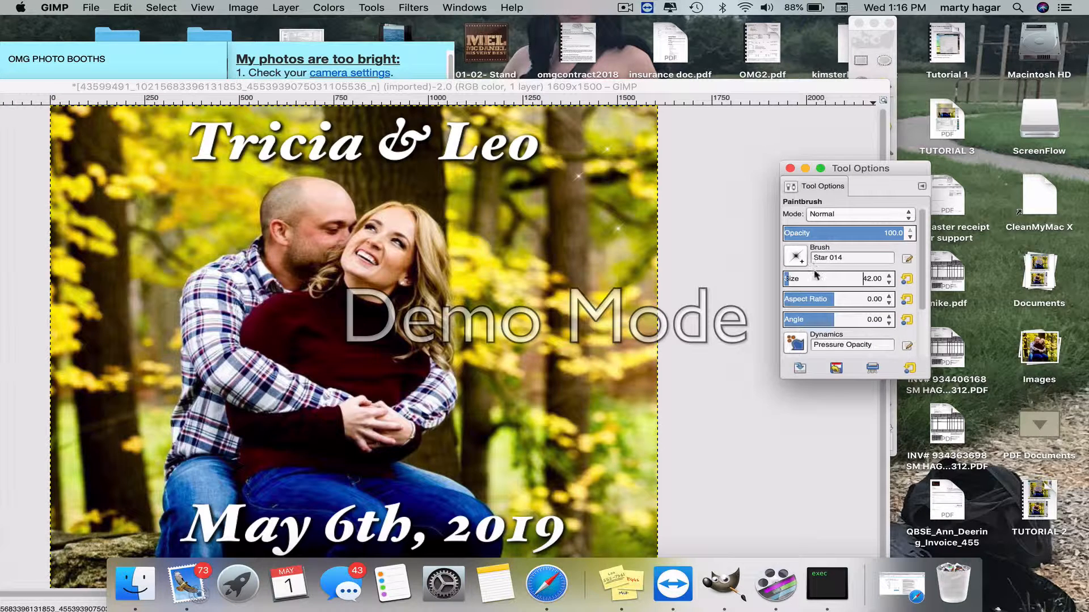
Enlarge the brush further and stamp more white stars on the tree at the right and above the couple's heads.
{"action": "left_click", "coordinate": [889, 275]}
{"action": "left_click", "coordinate": [546, 202]}
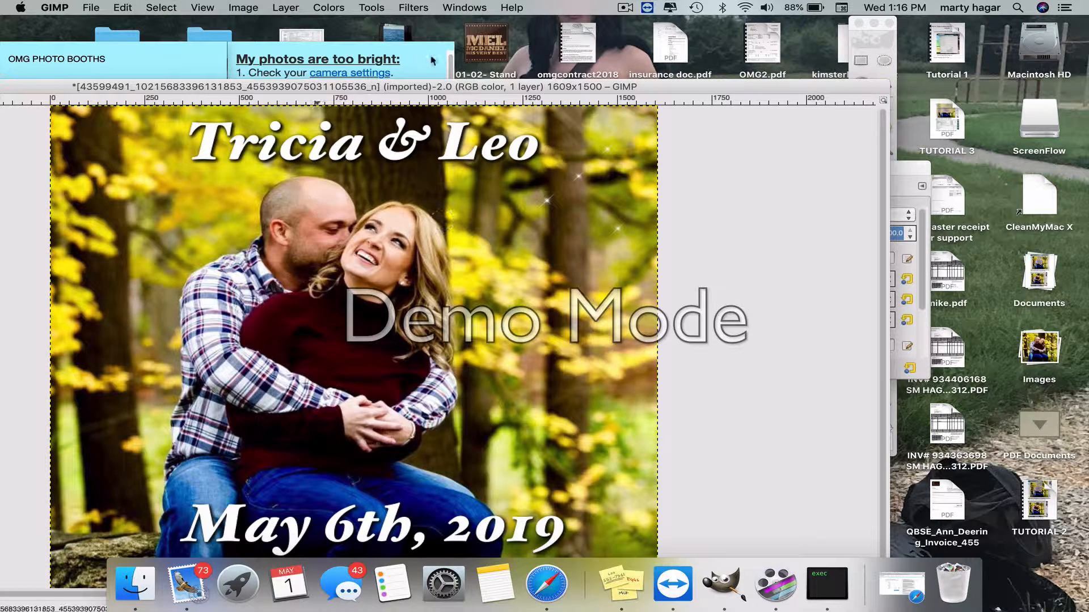
{"action": "left_click", "coordinate": [365, 183]}
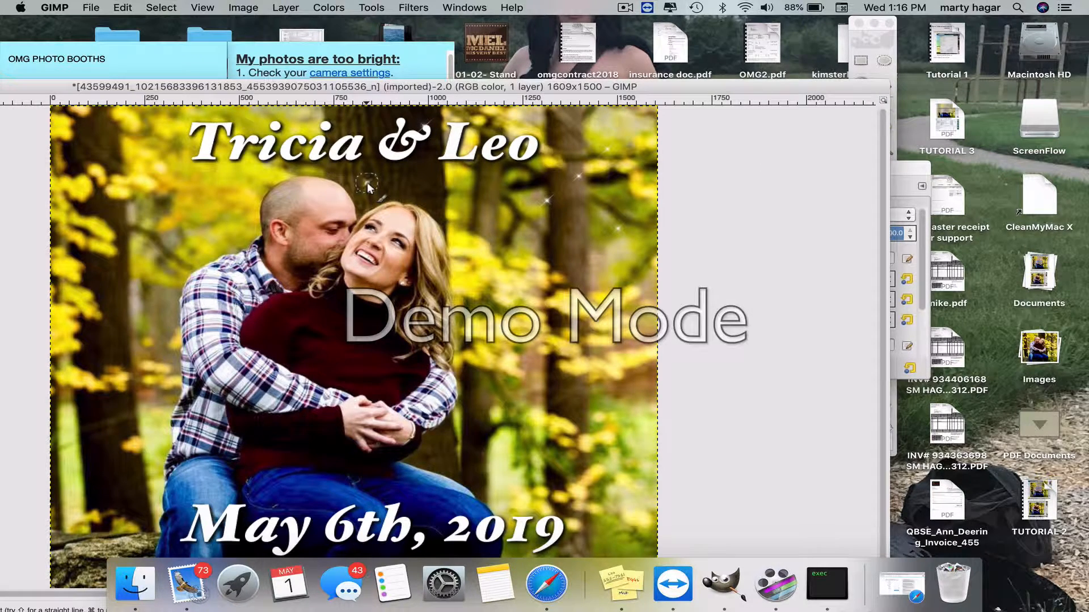
Stamp more white stars above the woman's head and over the trees beside the couple, and move the image window back up into full view.
{"action": "left_click", "coordinate": [431, 183]}
{"action": "left_click", "coordinate": [507, 199]}
{"action": "left_click", "coordinate": [507, 246]}
{"action": "left_click", "coordinate": [595, 286]}
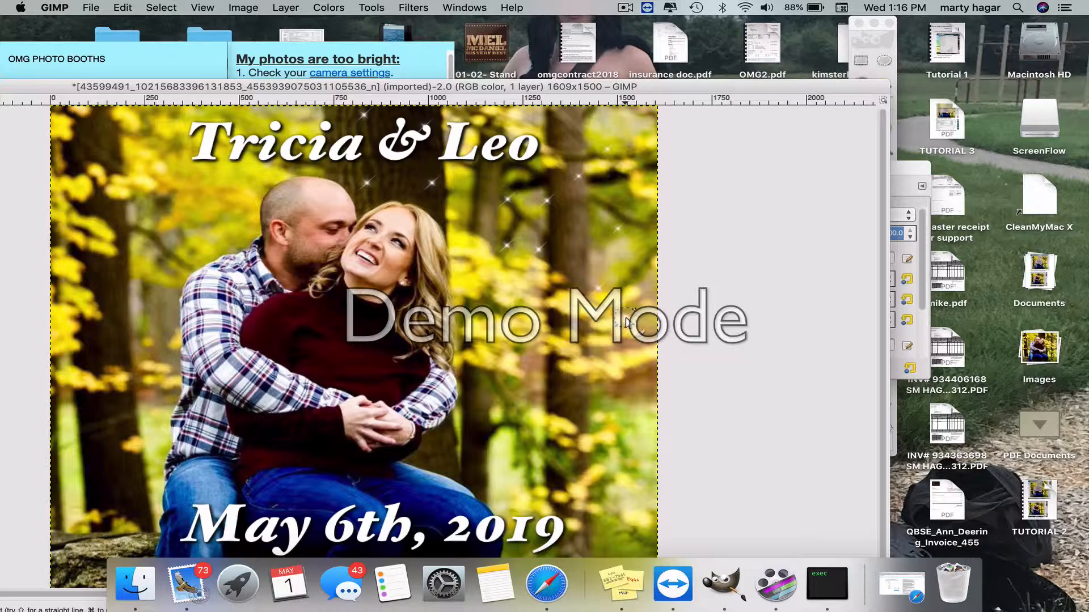
{"action": "left_click", "coordinate": [587, 237]}
{"action": "left_click_drag", "start_coordinate": [764, 90], "coordinate": [947, 22]}
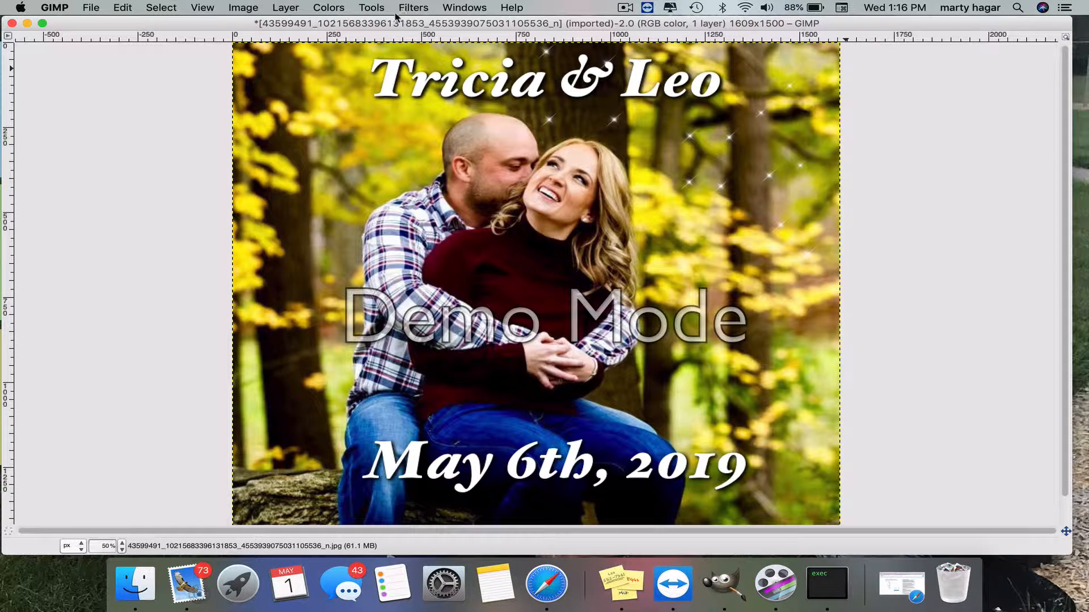
Start exporting the image and name the file with the couple's first names joined by "&" and followed by "startscreen".
{"action": "left_click", "coordinate": [92, 8]}
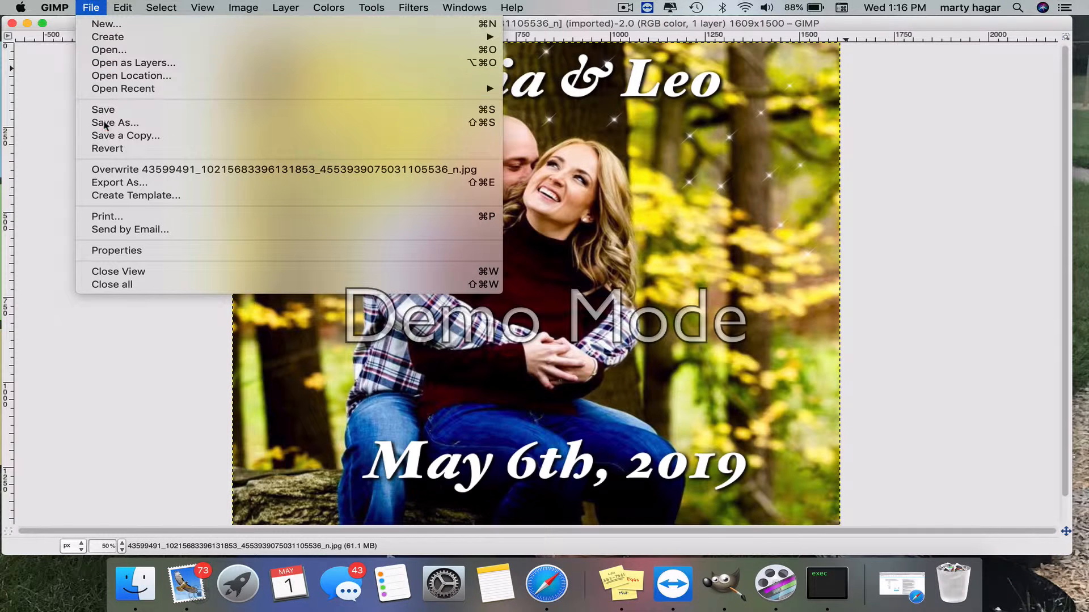
{"action": "left_click", "coordinate": [112, 182]}
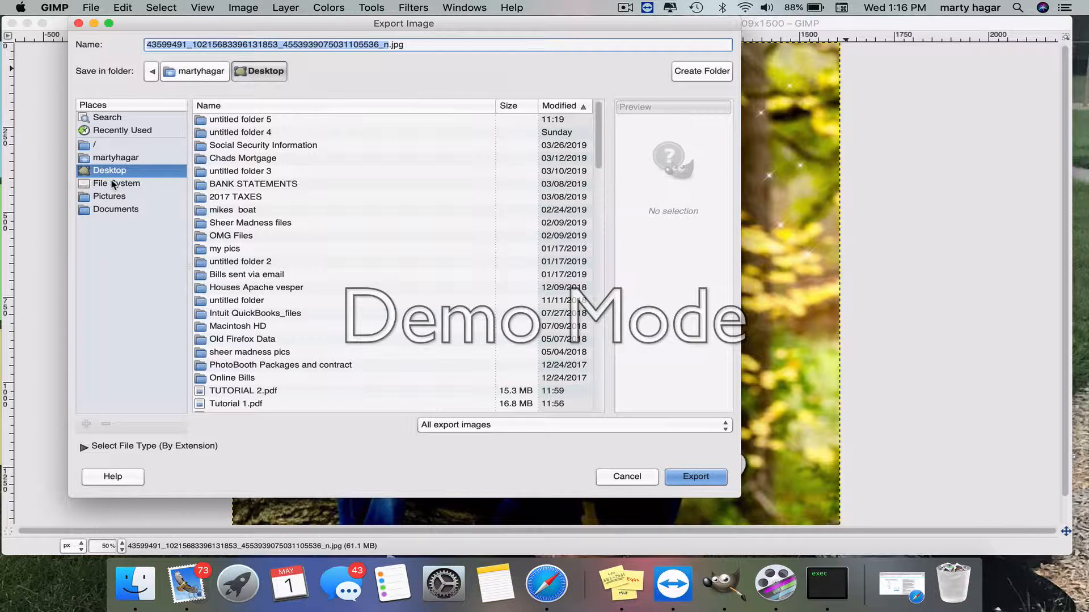
{"action": "type", "text": "Tricia"}
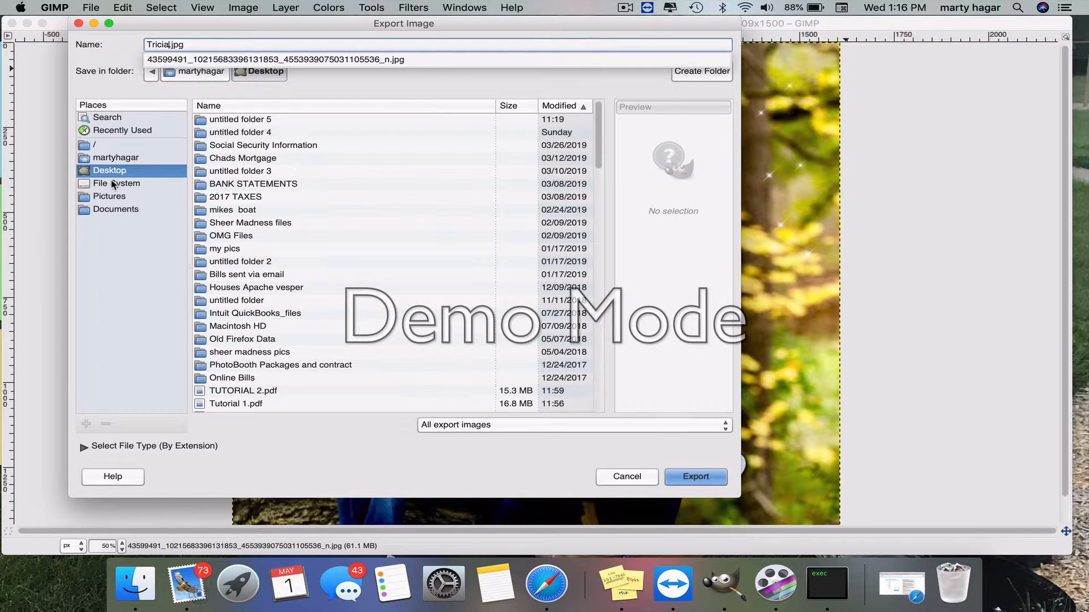
{"action": "type", "text": "&Leostartsd"}
{"action": "key", "text": "BackSpace"}
{"action": "type", "text": "creen"}
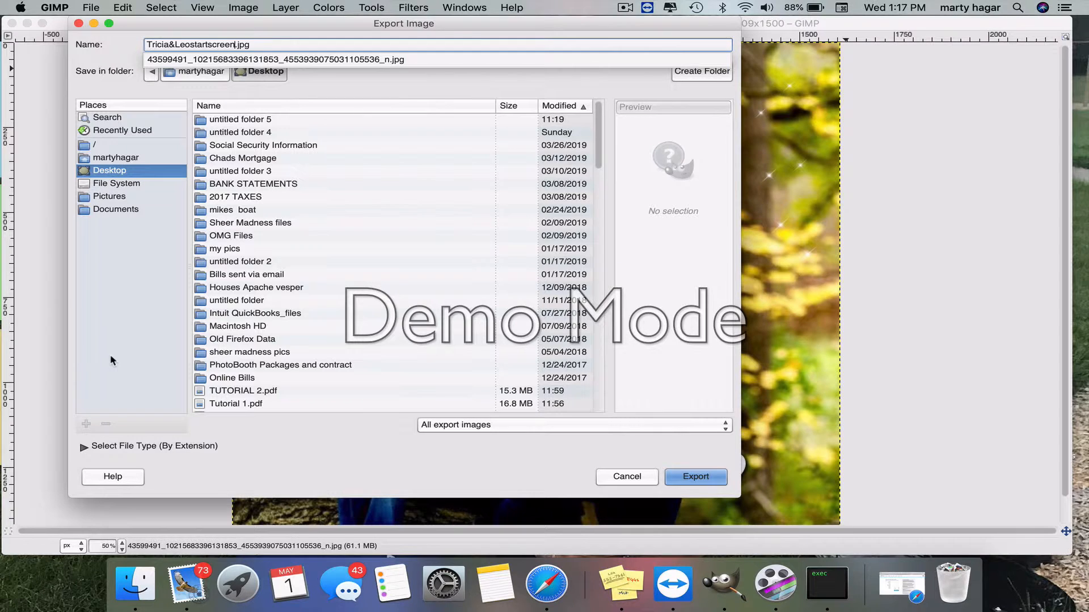
Choose PNG image as the file type and export the picture to the Desktop.
{"action": "left_click", "coordinate": [121, 448]}
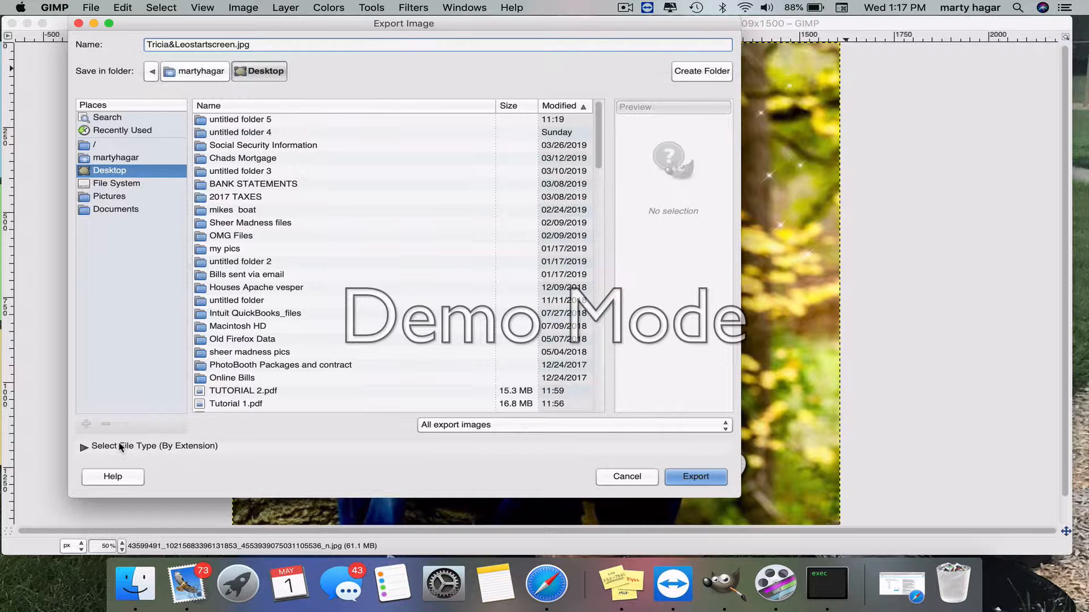
{"action": "left_click", "coordinate": [84, 448]}
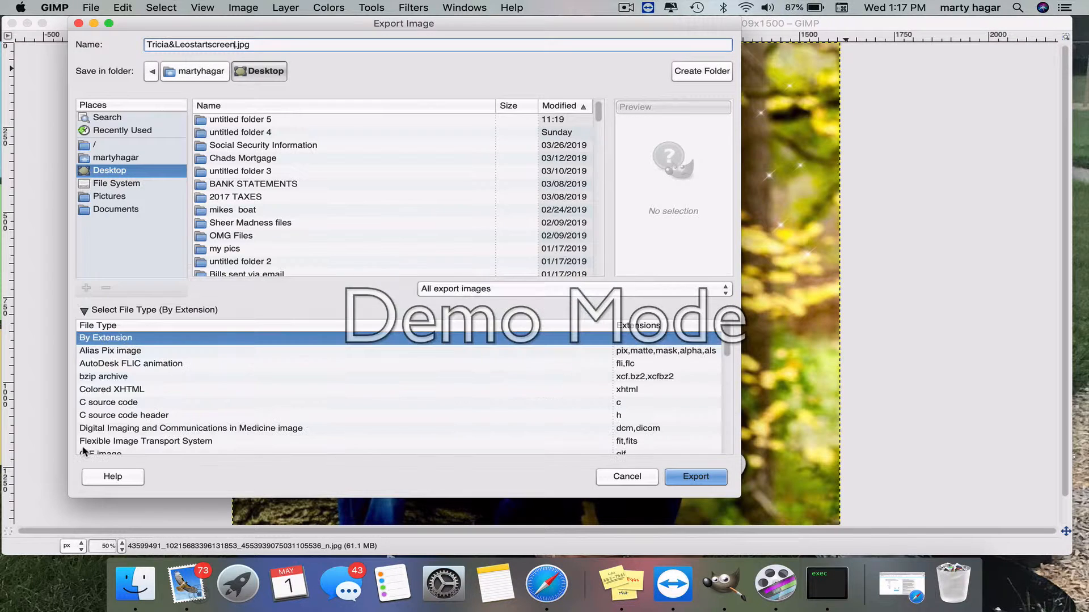
{"action": "left_click_drag", "start_coordinate": [727, 334], "coordinate": [722, 402]}
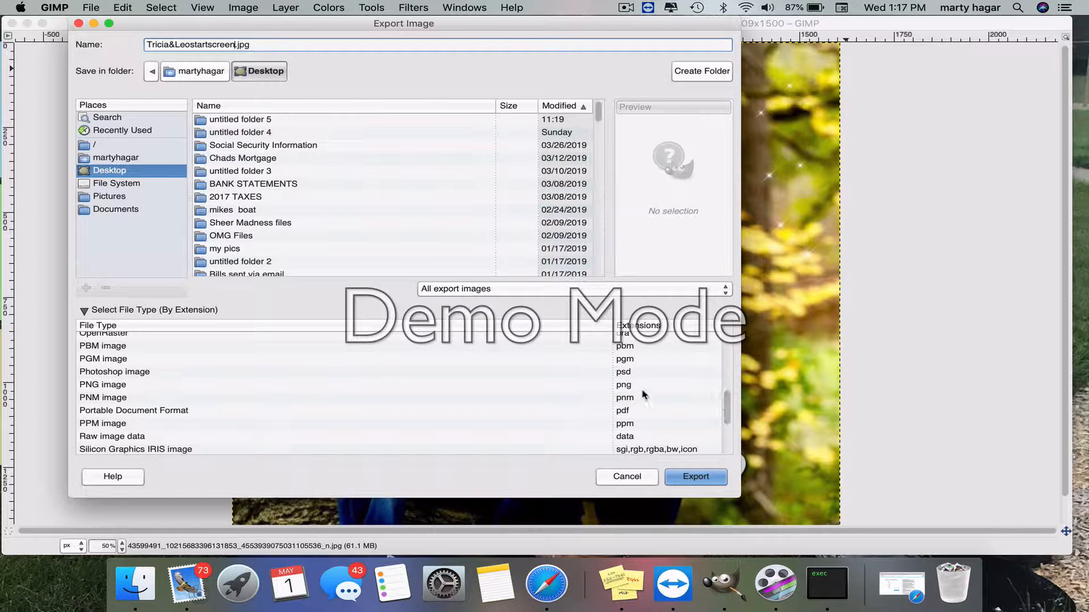
{"action": "left_click", "coordinate": [615, 386]}
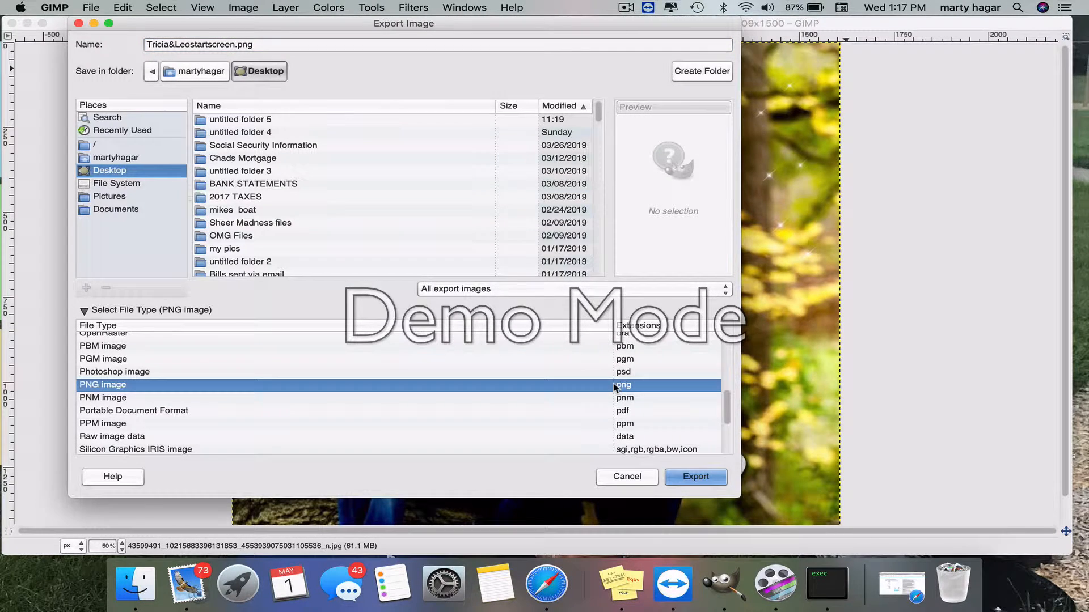
{"action": "left_click", "coordinate": [688, 482]}
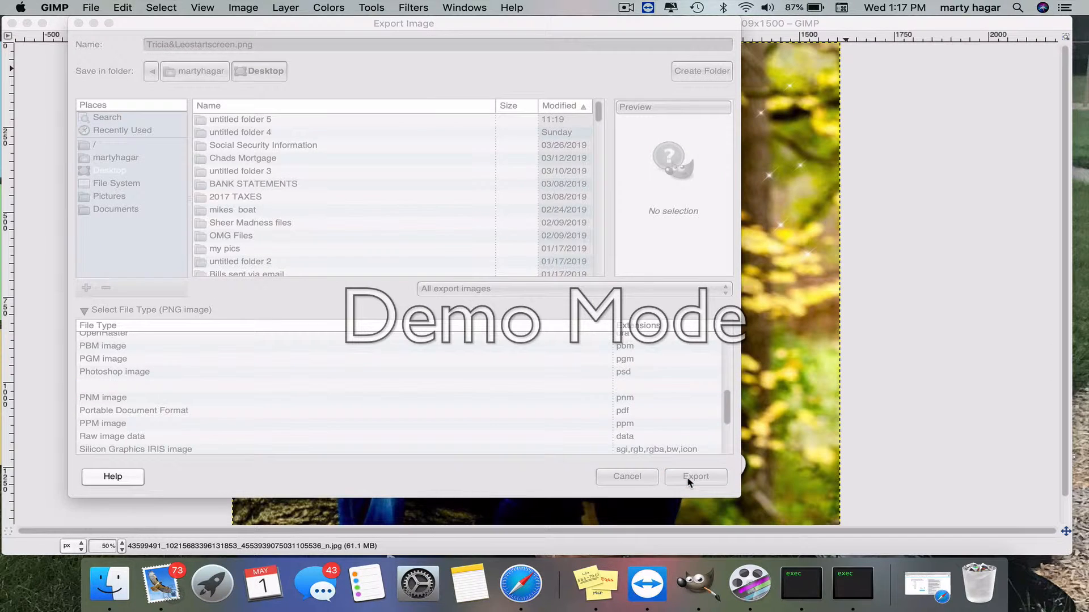
{"action": "left_click", "coordinate": [617, 408]}
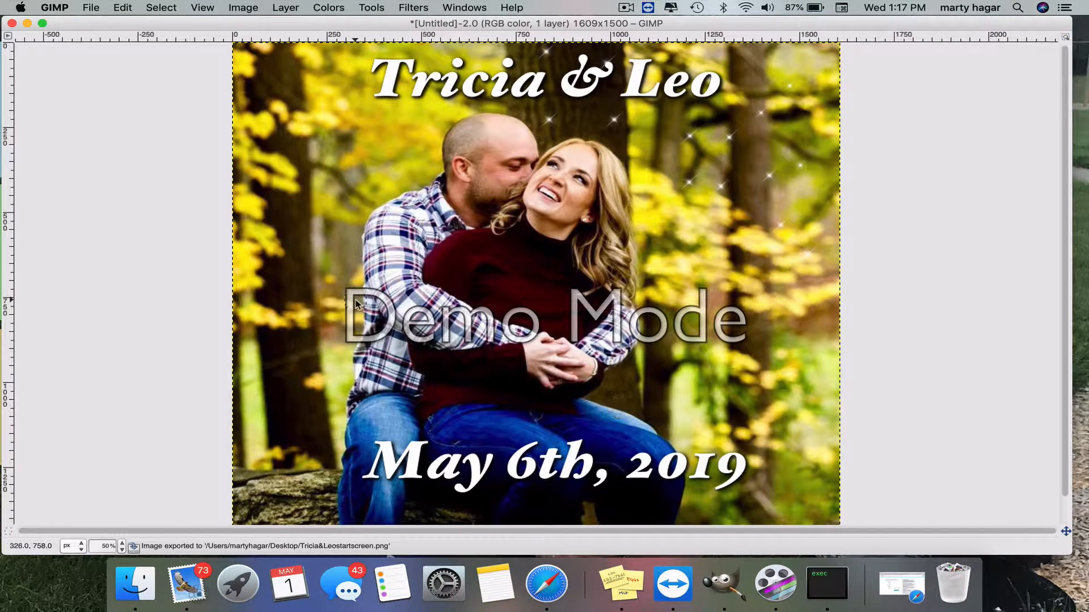
Close the image, discarding the unsaved changes, and close the empty GIMP window.
{"action": "left_click", "coordinate": [11, 23]}
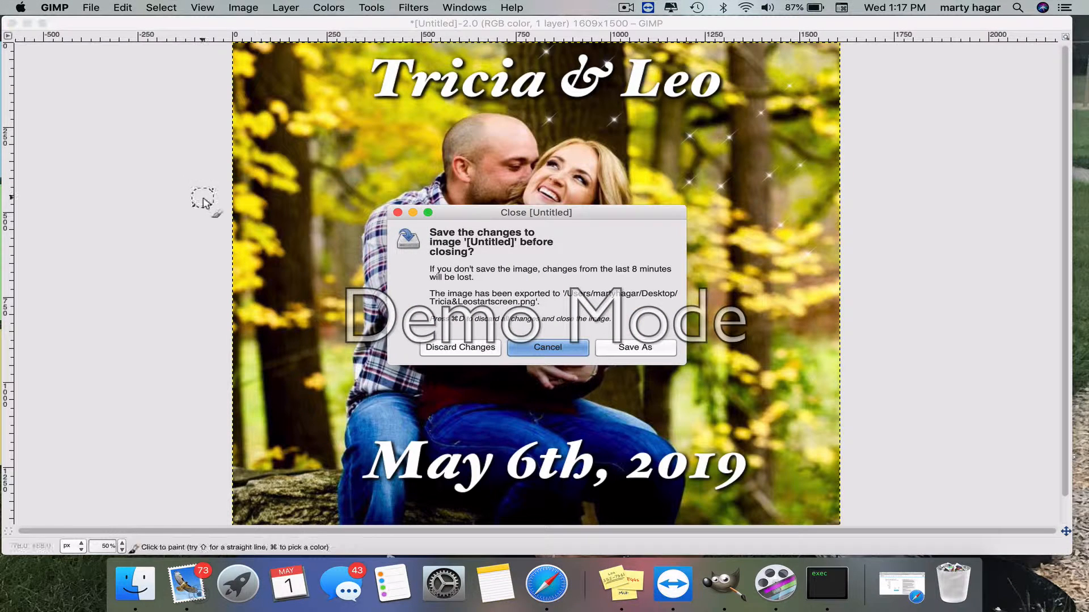
{"action": "left_click", "coordinate": [461, 348]}
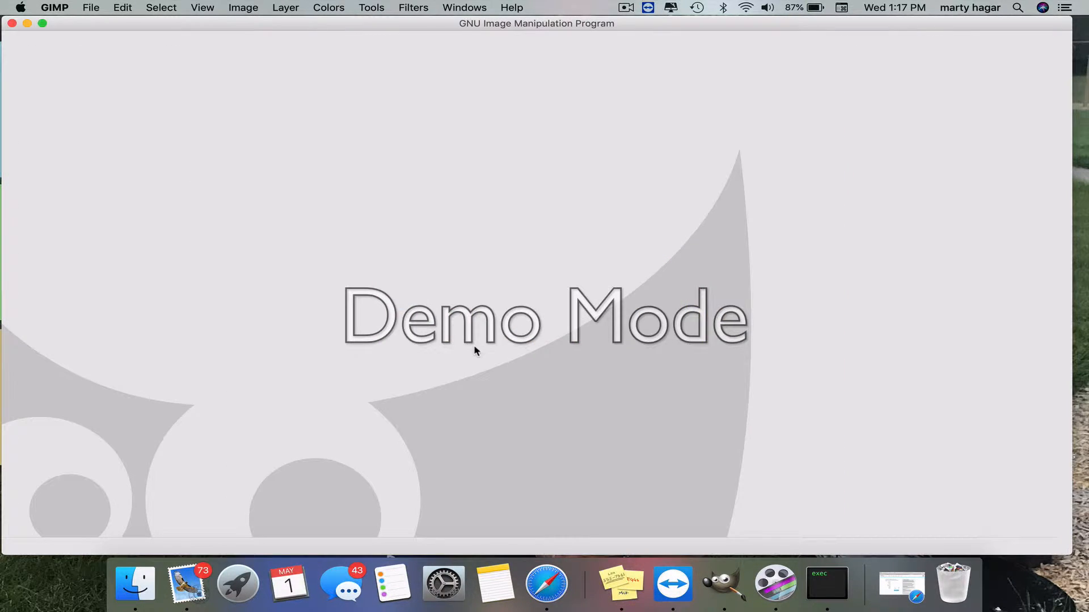
{"action": "left_click", "coordinate": [11, 23]}
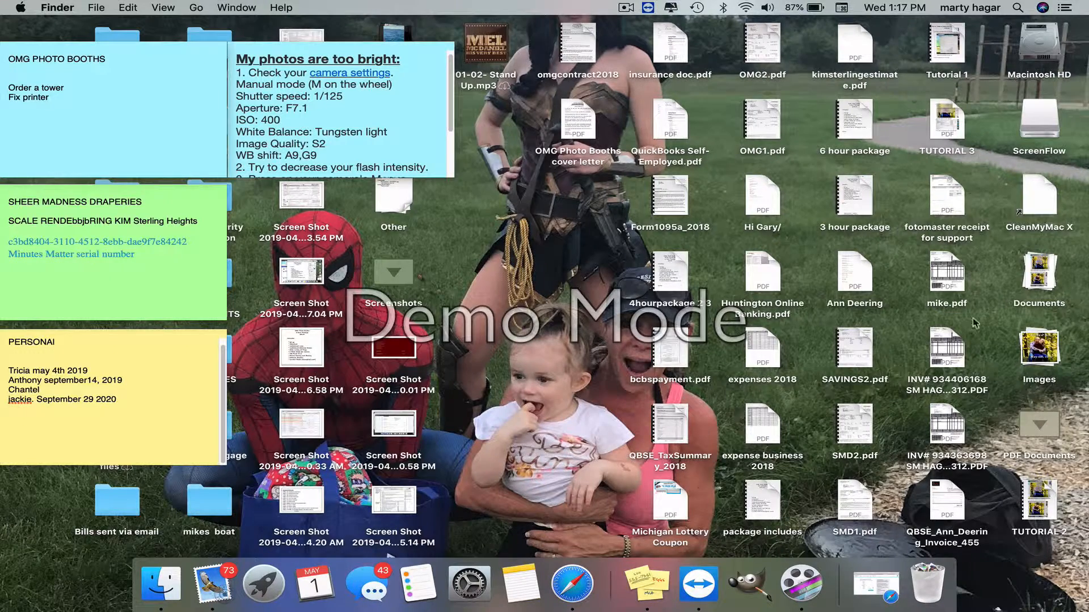
Expand the Images stack on the desktop, view the exported start screen PNG in Preview and close it.
{"action": "left_click", "coordinate": [1040, 347]}
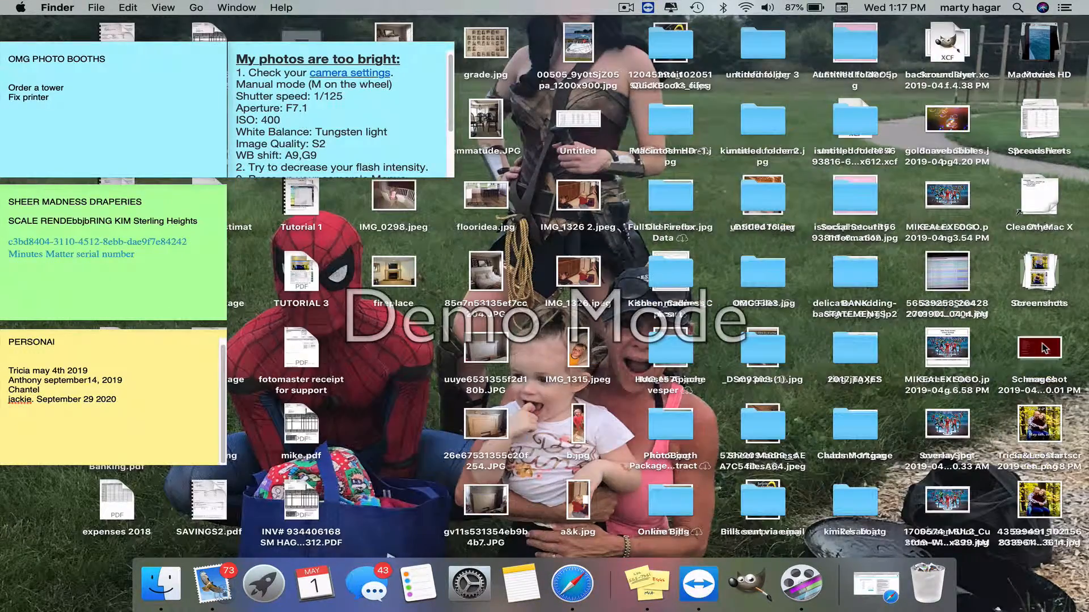
{"action": "double_click", "coordinate": [1039, 424]}
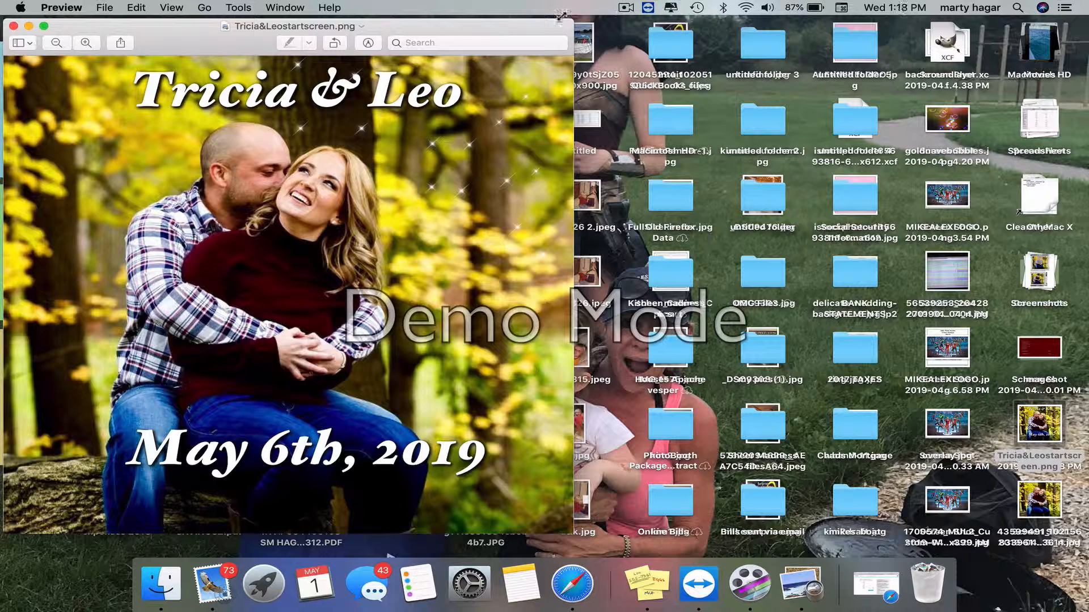
{"action": "left_click", "coordinate": [14, 26]}
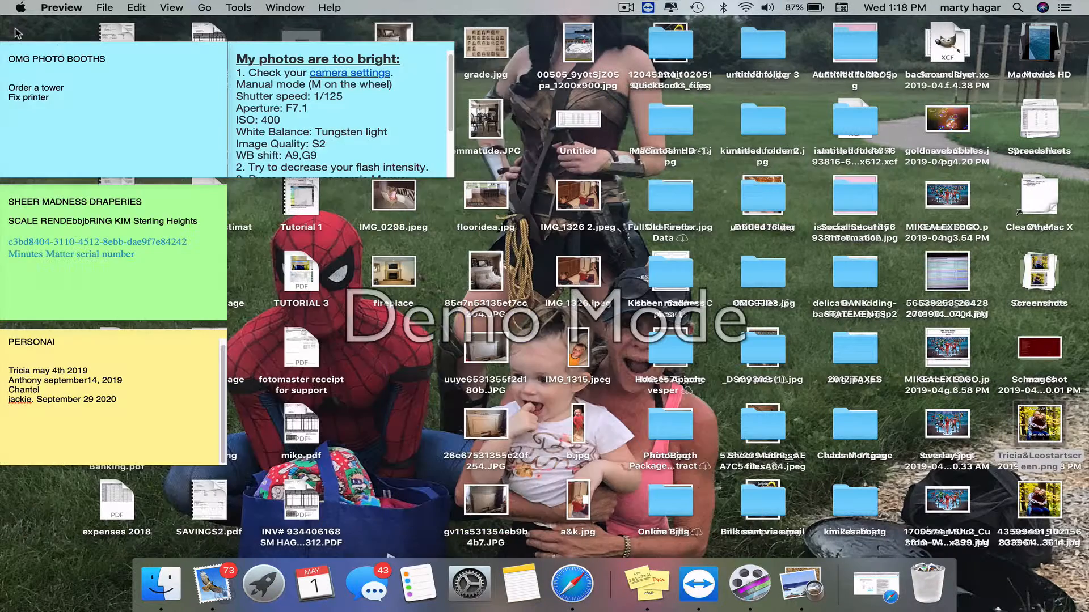
{"action": "left_click", "coordinate": [751, 592]}
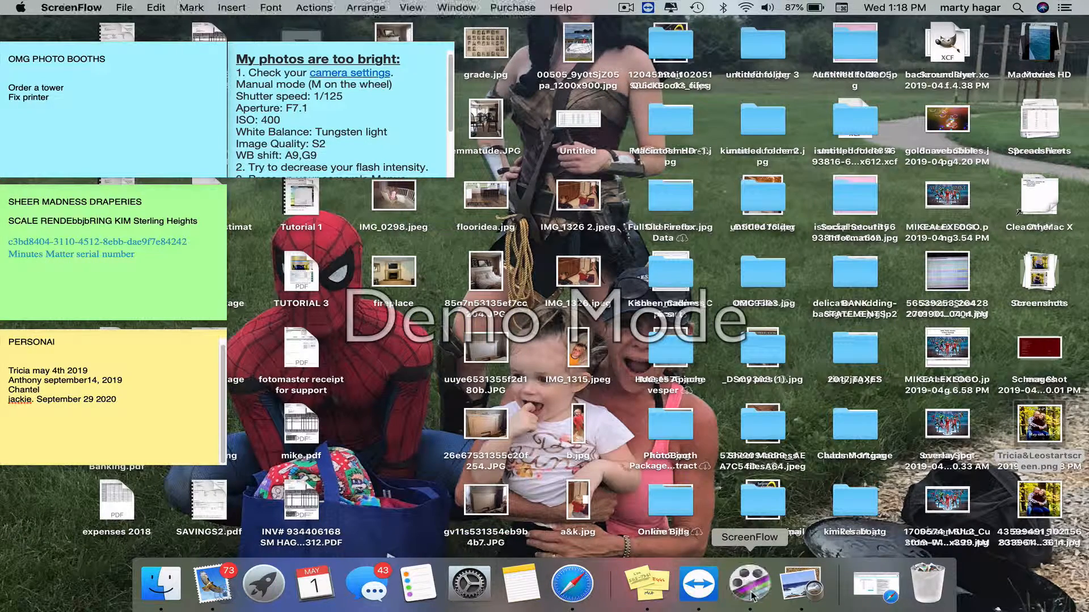
{"action": "left_click", "coordinate": [751, 593]}
{"action": "left_click", "coordinate": [753, 595]}
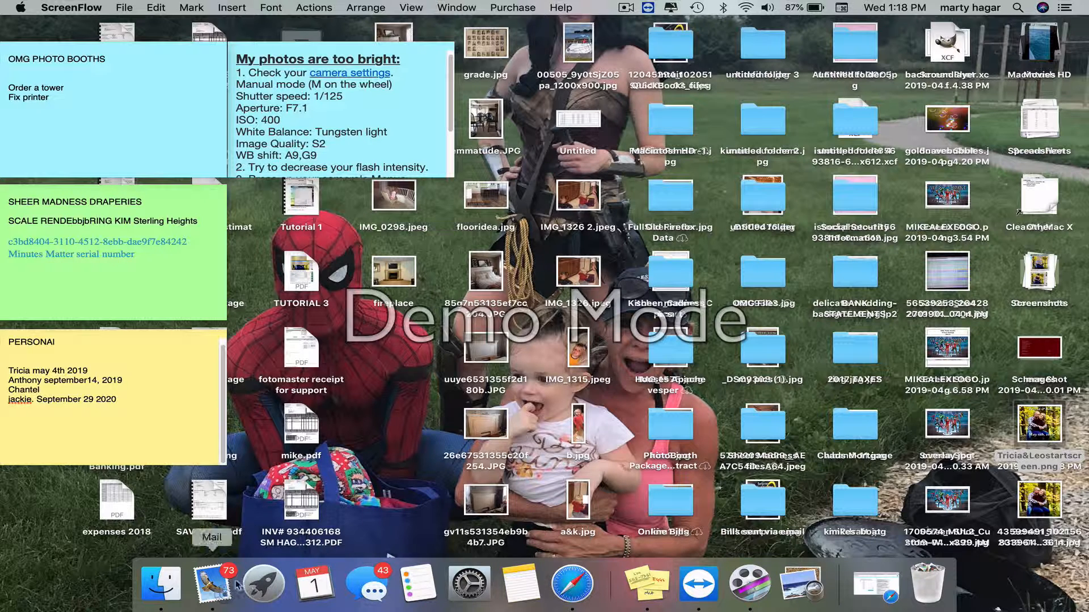
{"action": "right_click", "coordinate": [750, 584]}
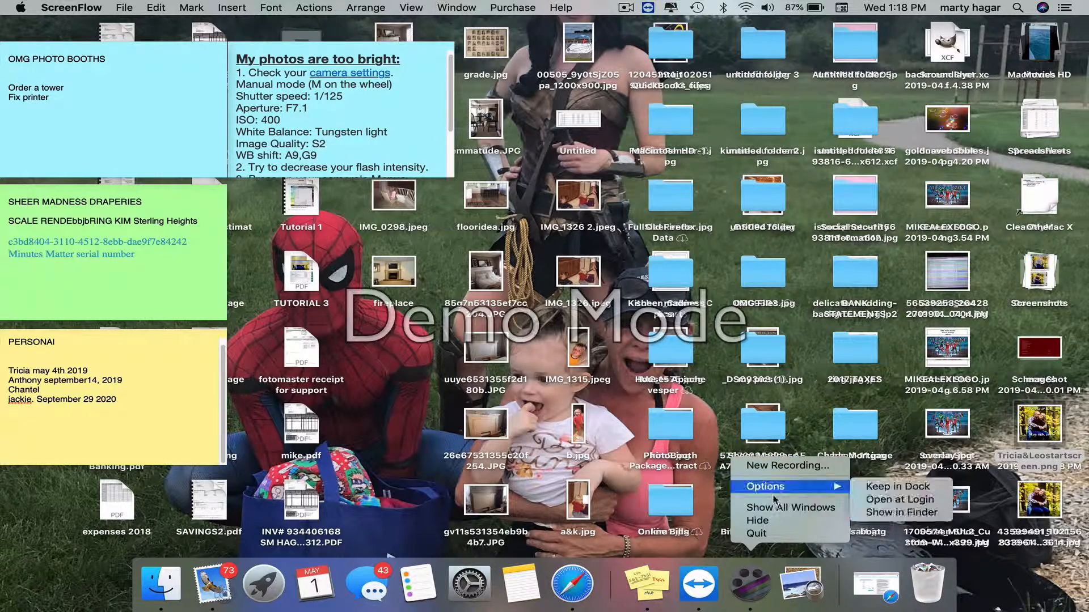
{"action": "mouse_move", "coordinate": [768, 490]}
{"action": "left_click", "coordinate": [743, 579]}
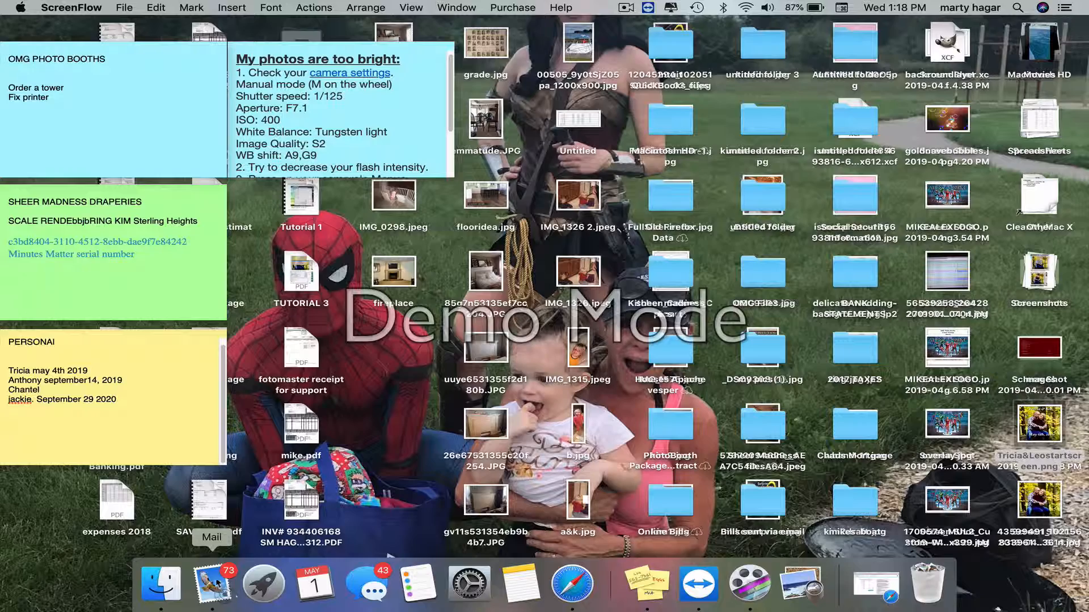
{"action": "left_click", "coordinate": [263, 584]}
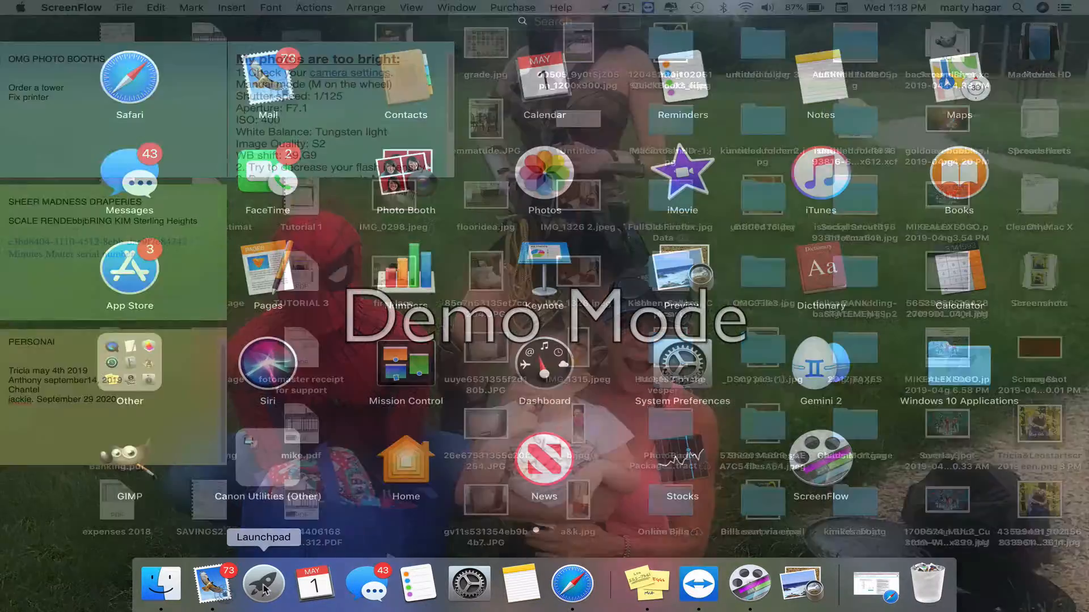
{"action": "left_click", "coordinate": [817, 448]}
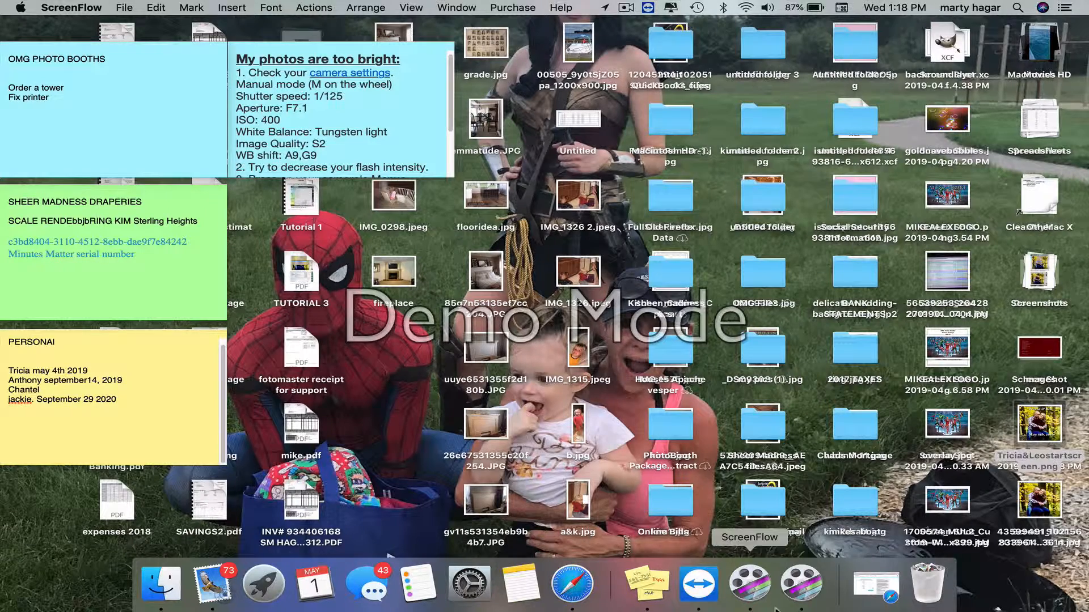
{"action": "right_click", "coordinate": [747, 576]}
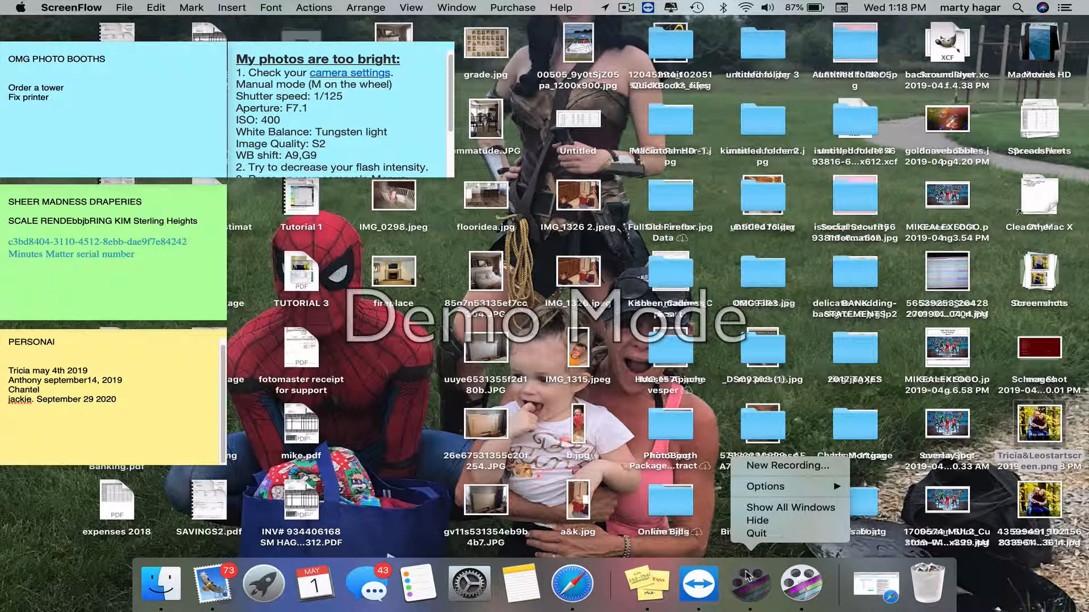
{"action": "left_click", "coordinate": [802, 592]}
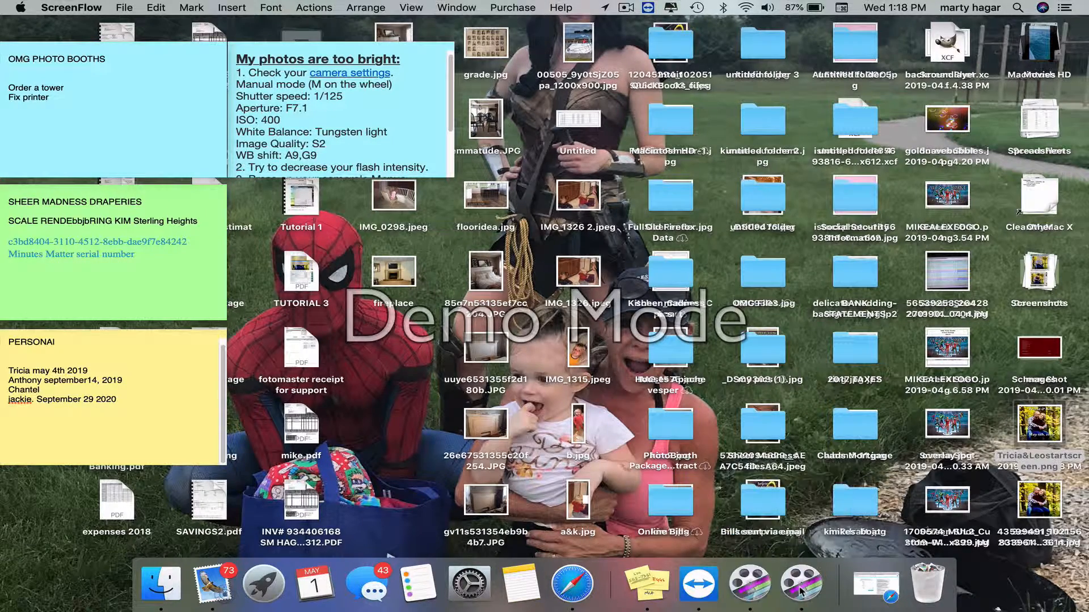
{"action": "right_click", "coordinate": [802, 591]}
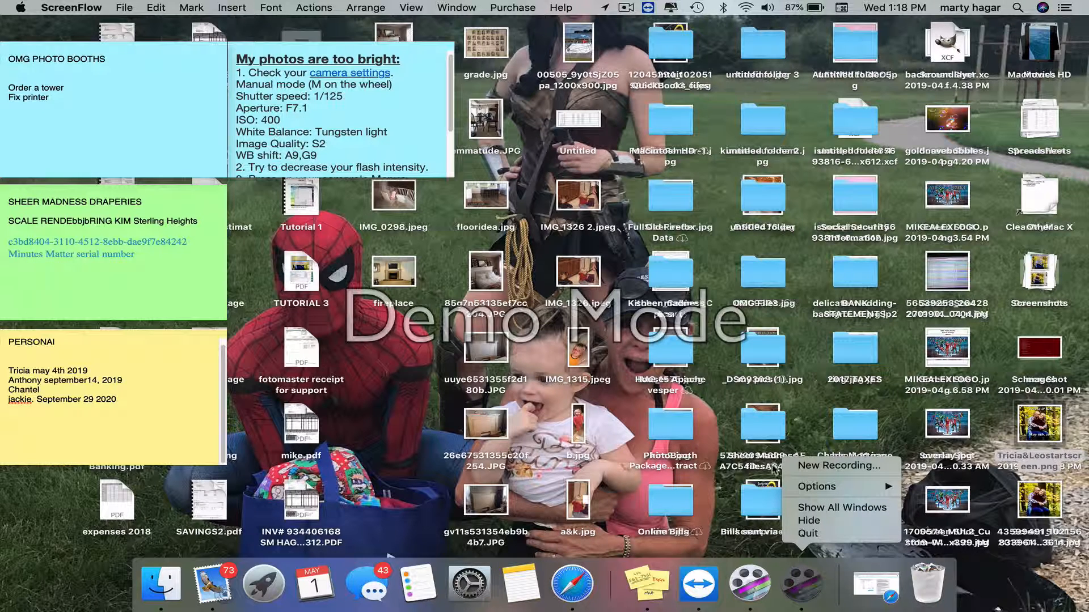